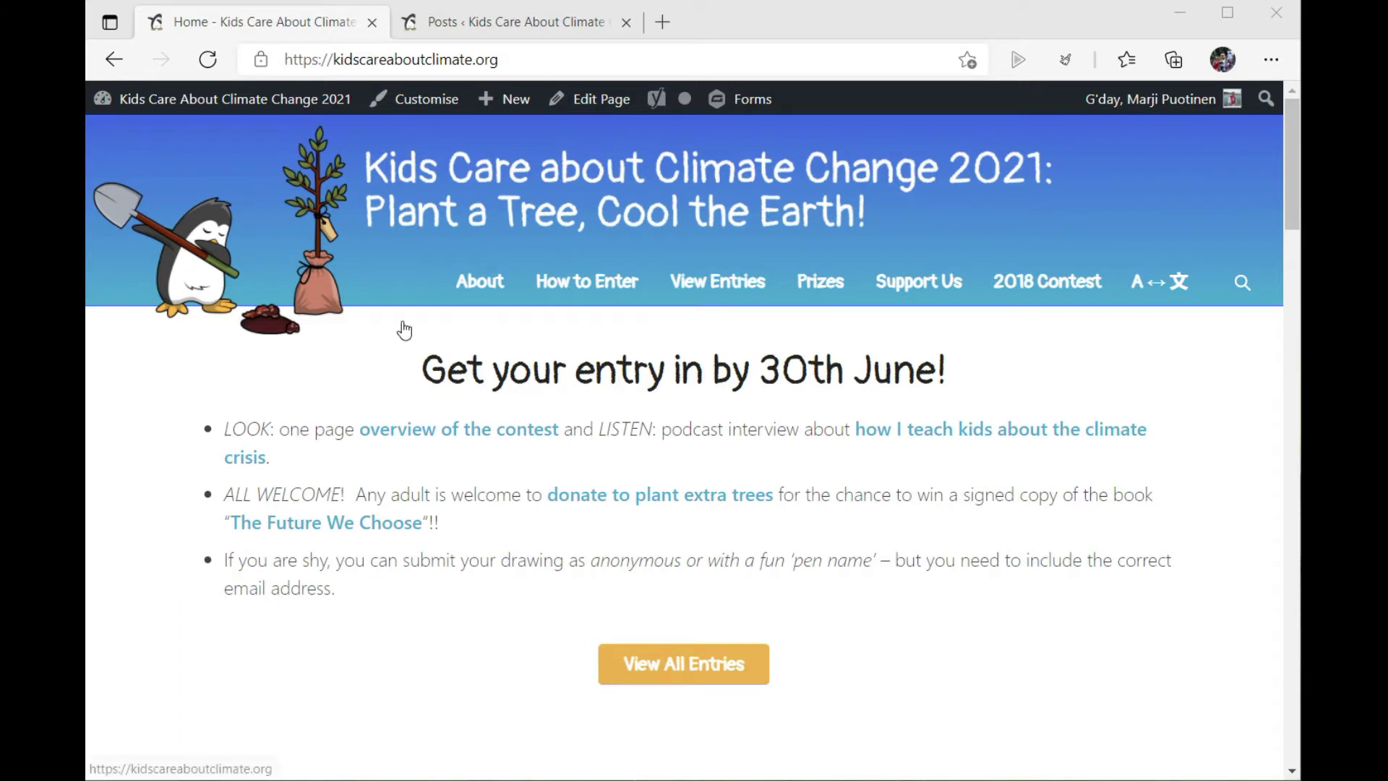
Step: Open the Submit Your Drawing form and enter the title "Don't go exstingct"
{"action": "mouse_move", "coordinate": [584, 287]}
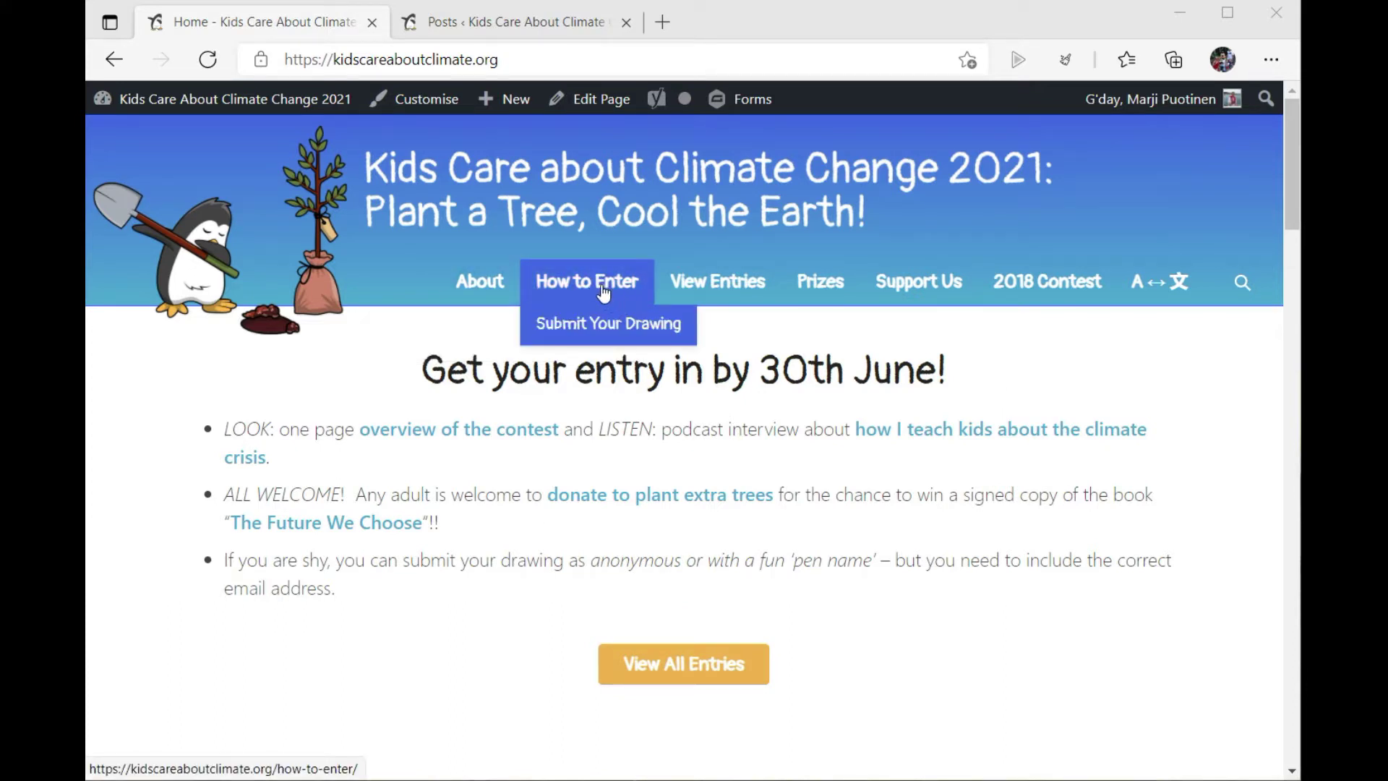
{"action": "left_click", "coordinate": [597, 333]}
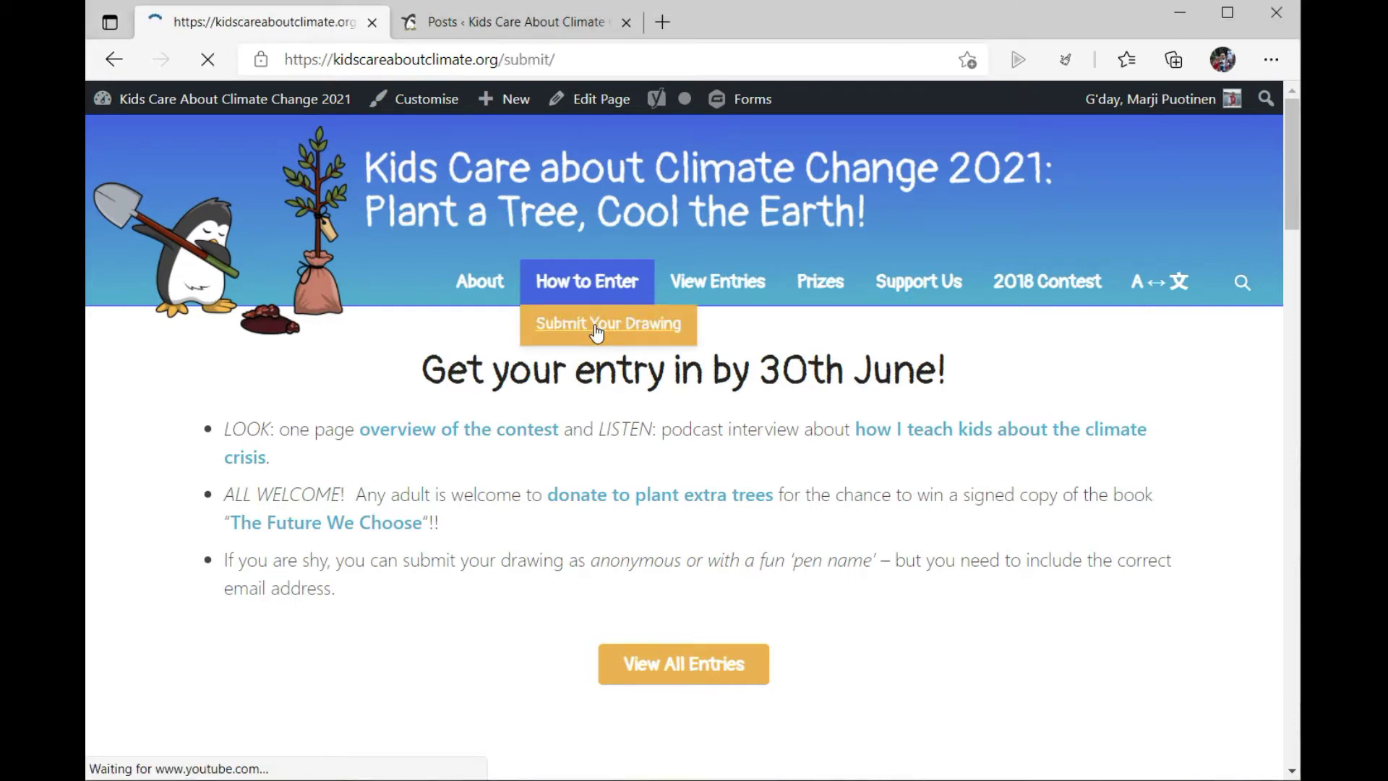
{"action": "left_click", "coordinate": [288, 536]}
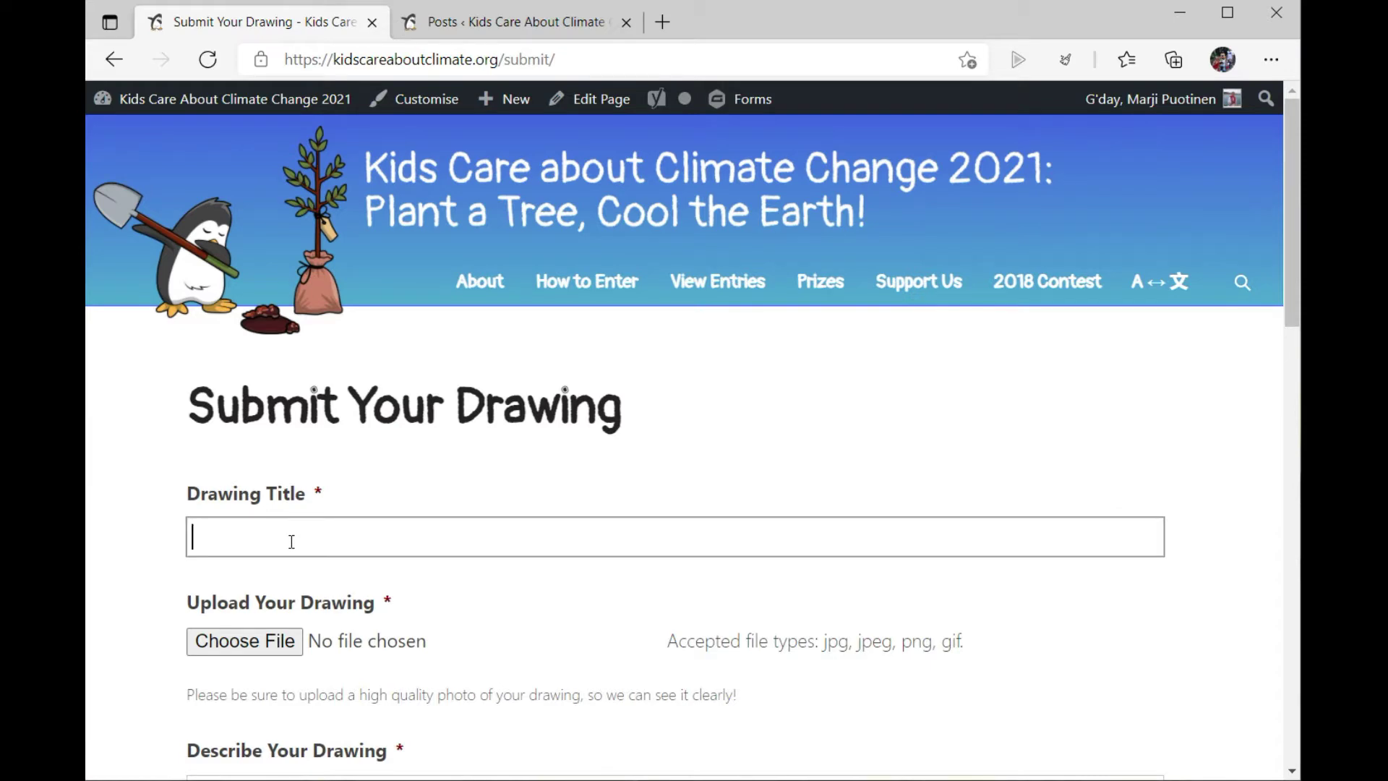
{"action": "type", "text": "Don't go ext"}
{"action": "type", "text": "ingg"}
{"action": "key", "text": "BackSpace"}
{"action": "type", "text": "ct"}
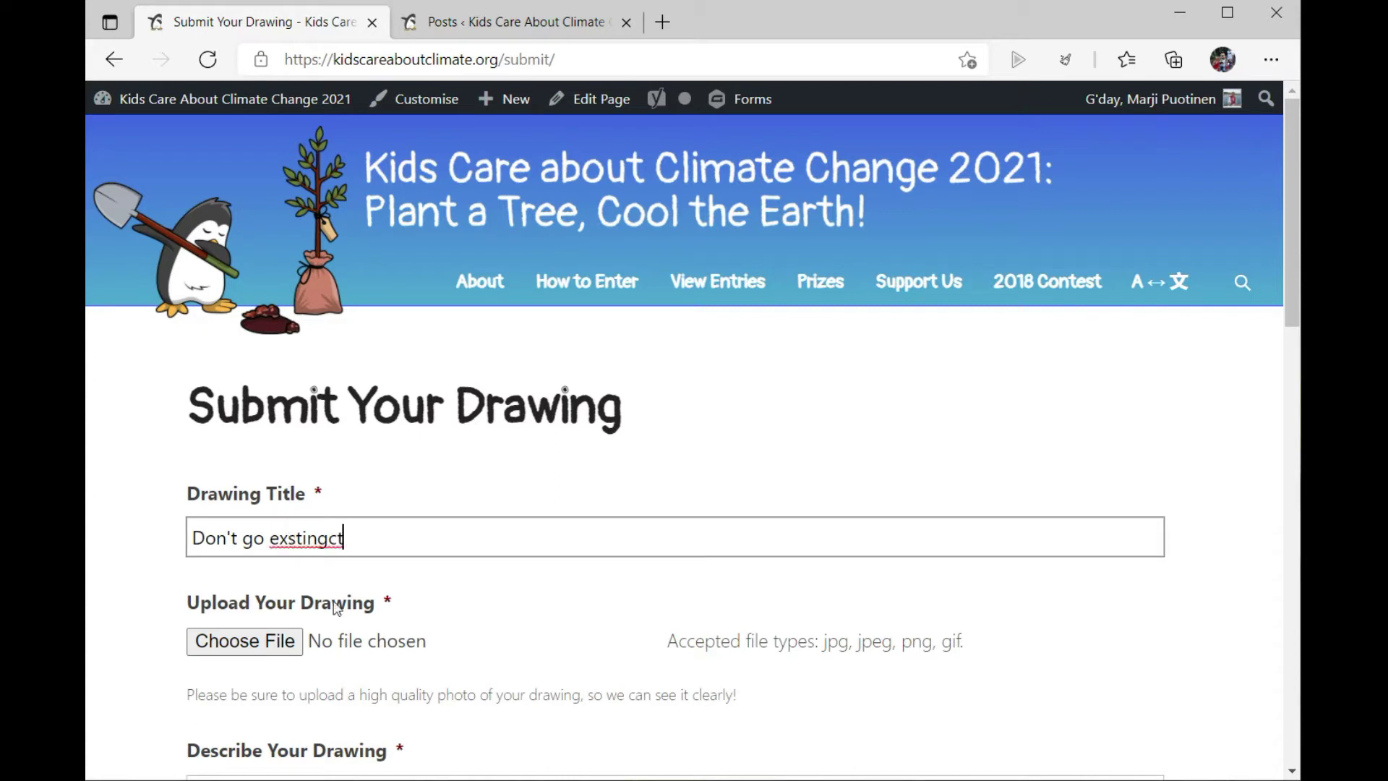
Step: Attach dan the dinosaur.jpg as the drawing file
{"action": "left_click", "coordinate": [272, 643]}
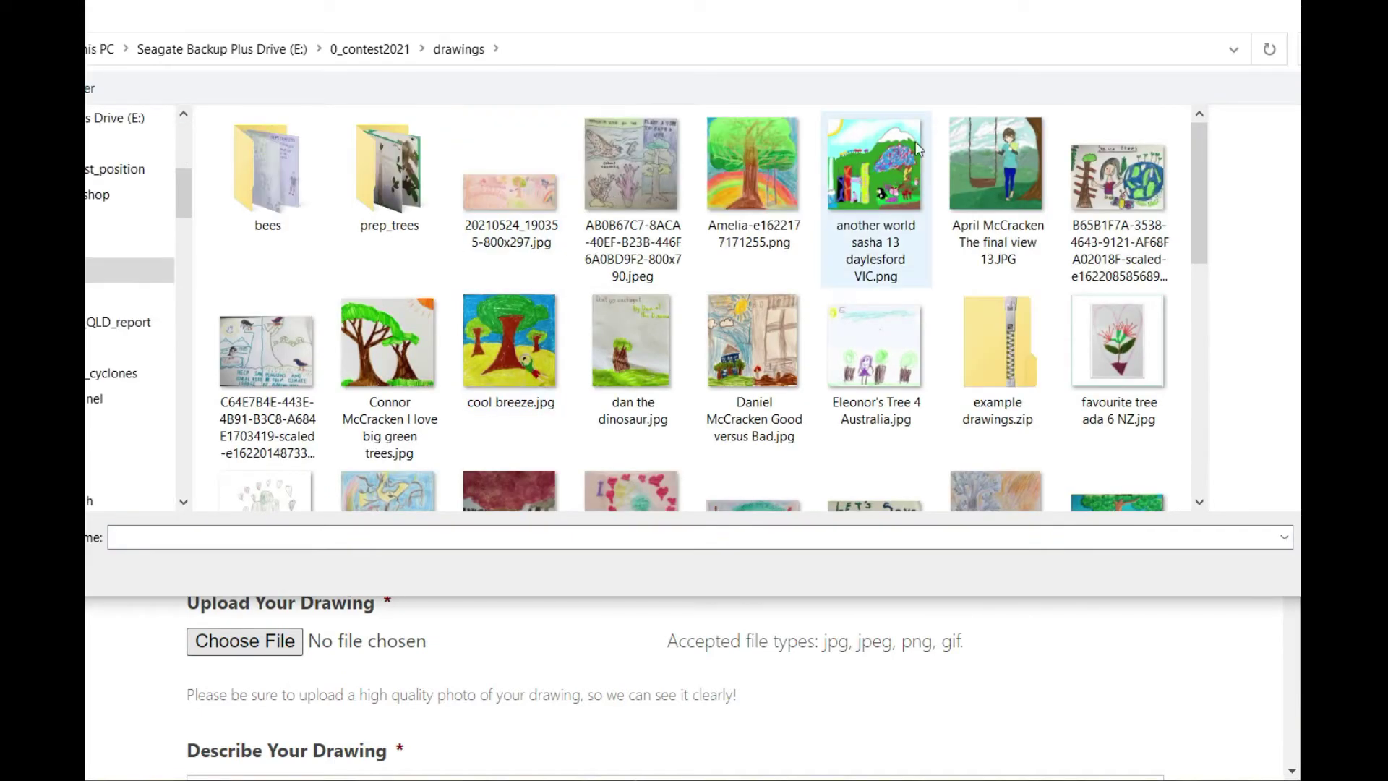
{"action": "left_click", "coordinate": [656, 347]}
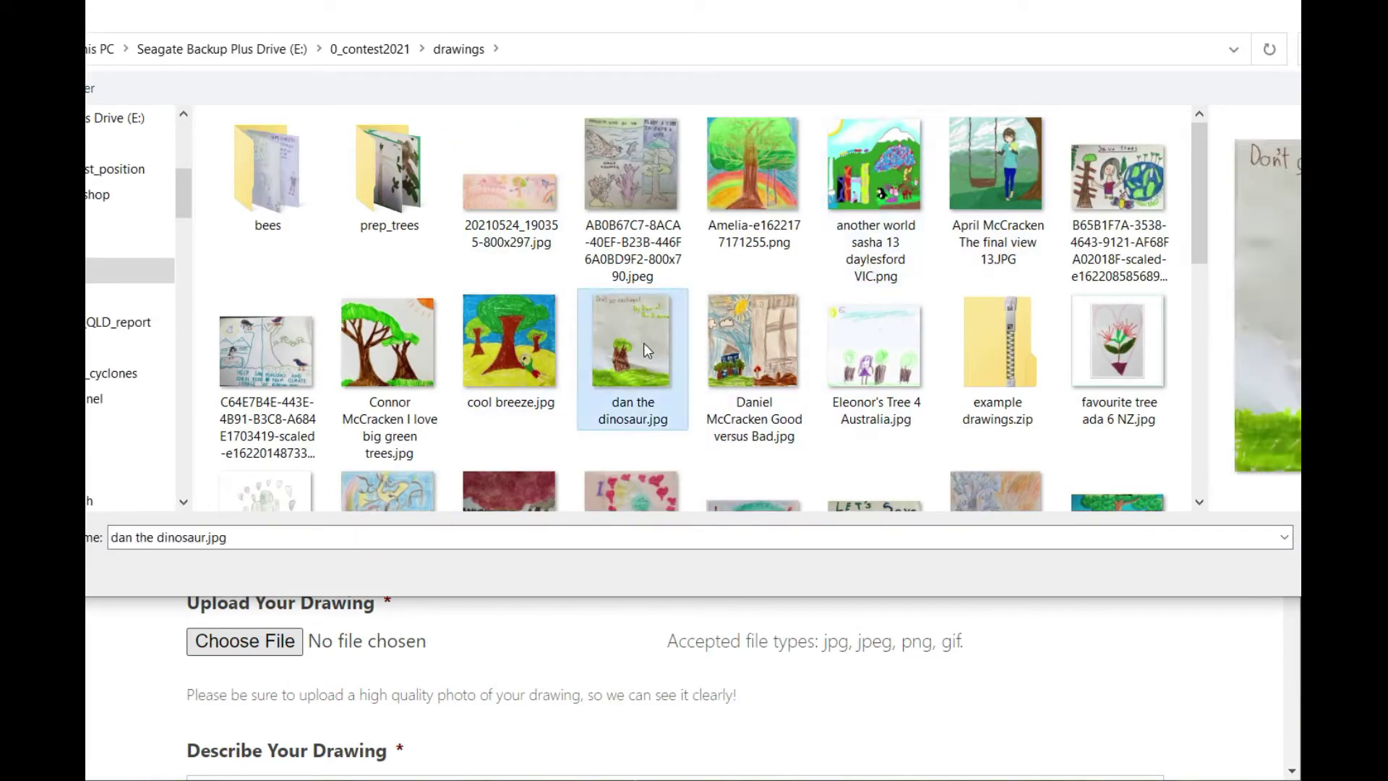
{"action": "key", "text": "Return"}
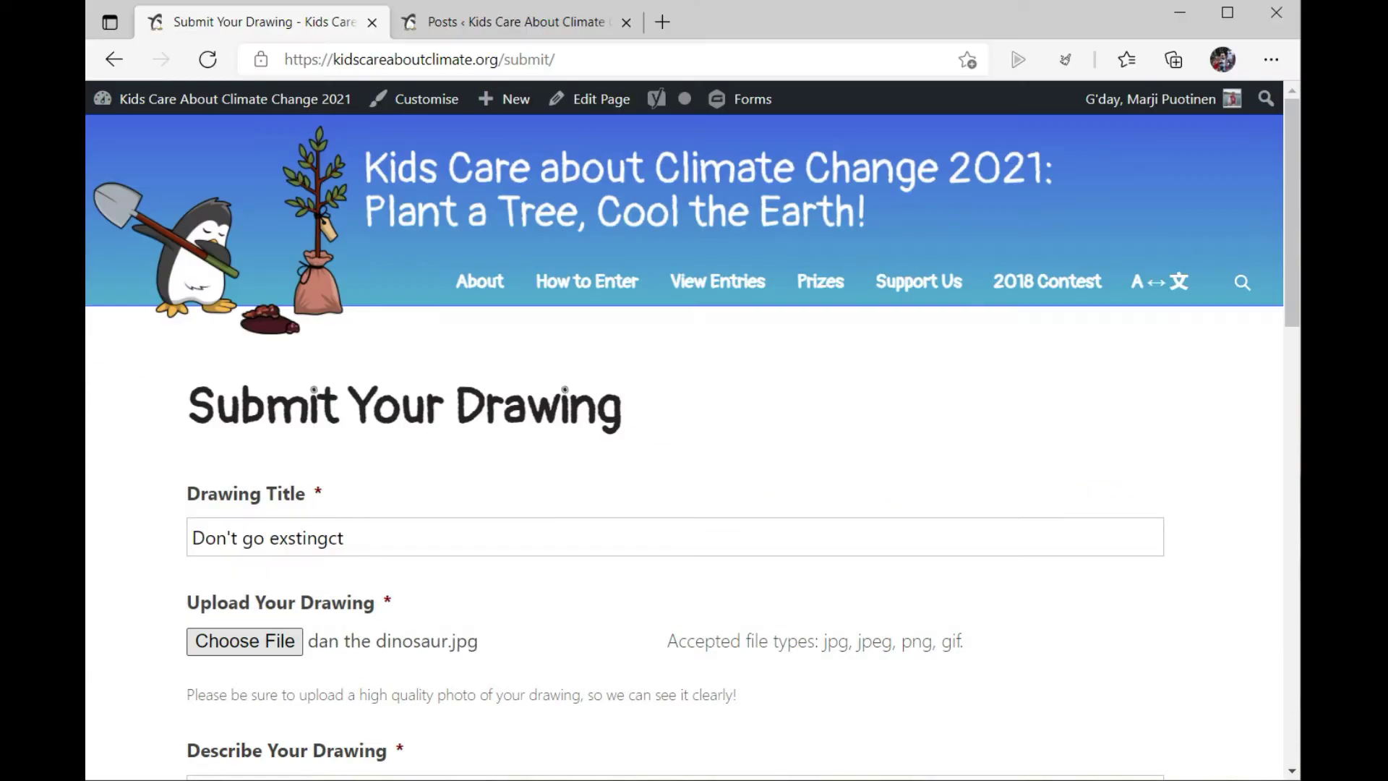
Step: Describe Daniel the dinosaur warning everyone to cool the Earth, ending "We can all help by planting a tree!"
{"action": "scroll", "coordinate": [881, 412], "scroll_direction": "down", "scroll_amount": 3}
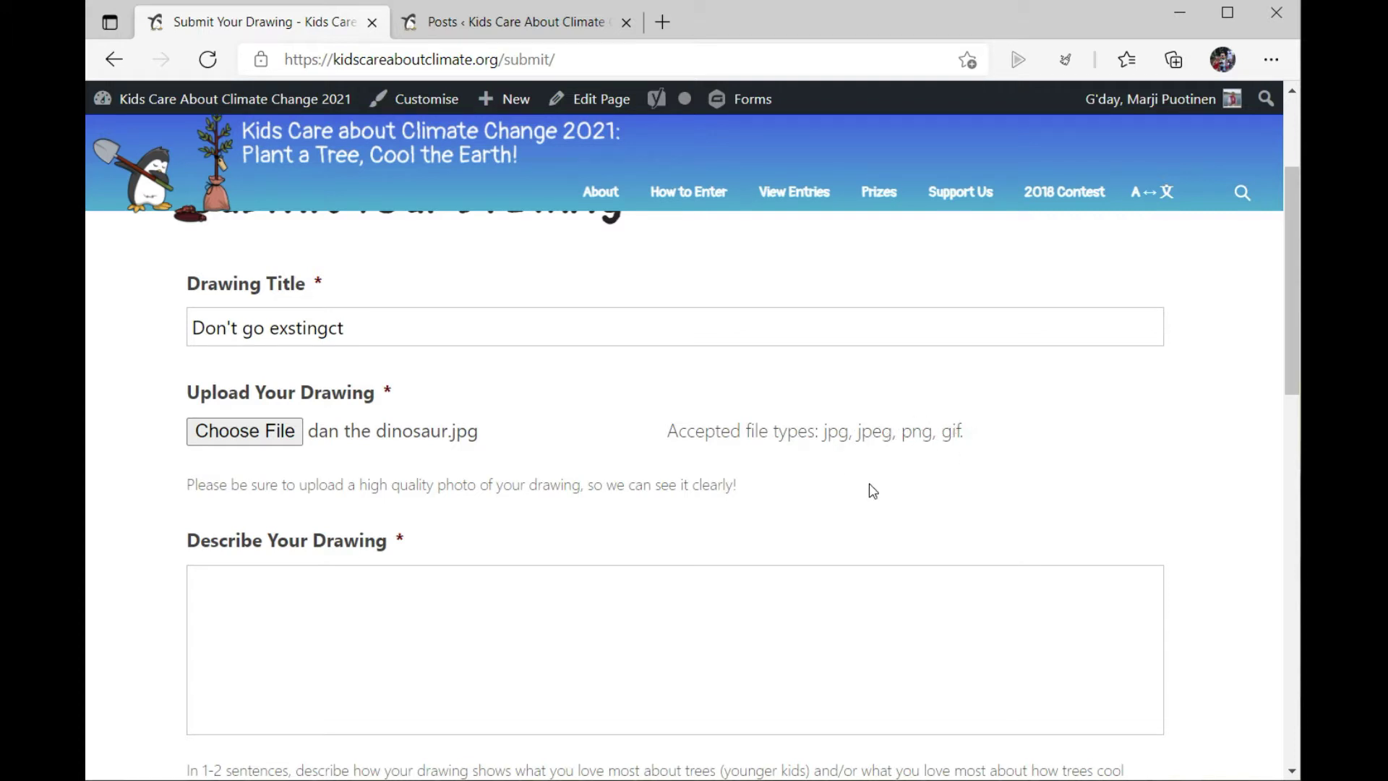
{"action": "scroll", "coordinate": [876, 477], "scroll_direction": "down", "scroll_amount": 3}
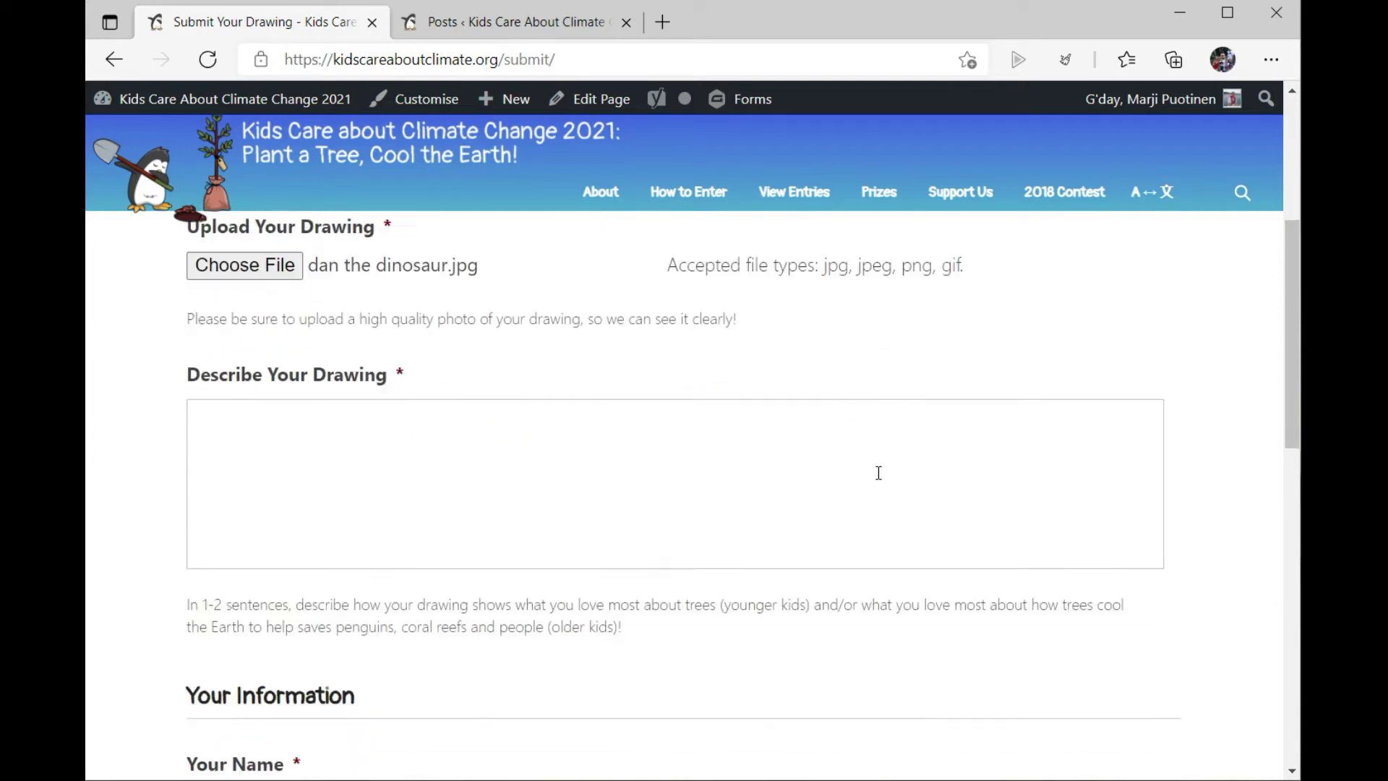
{"action": "left_click", "coordinate": [301, 397]}
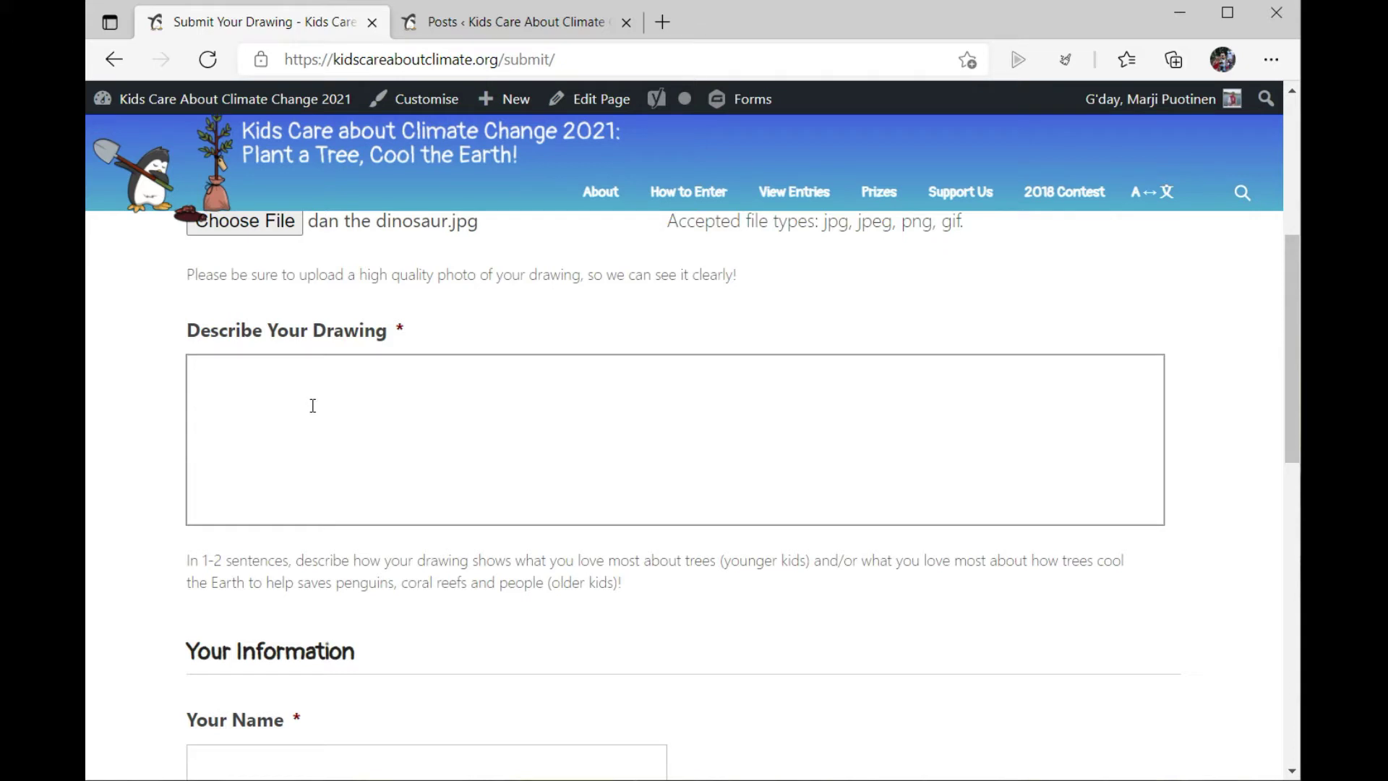
{"action": "type", "text": "Daniel the din"}
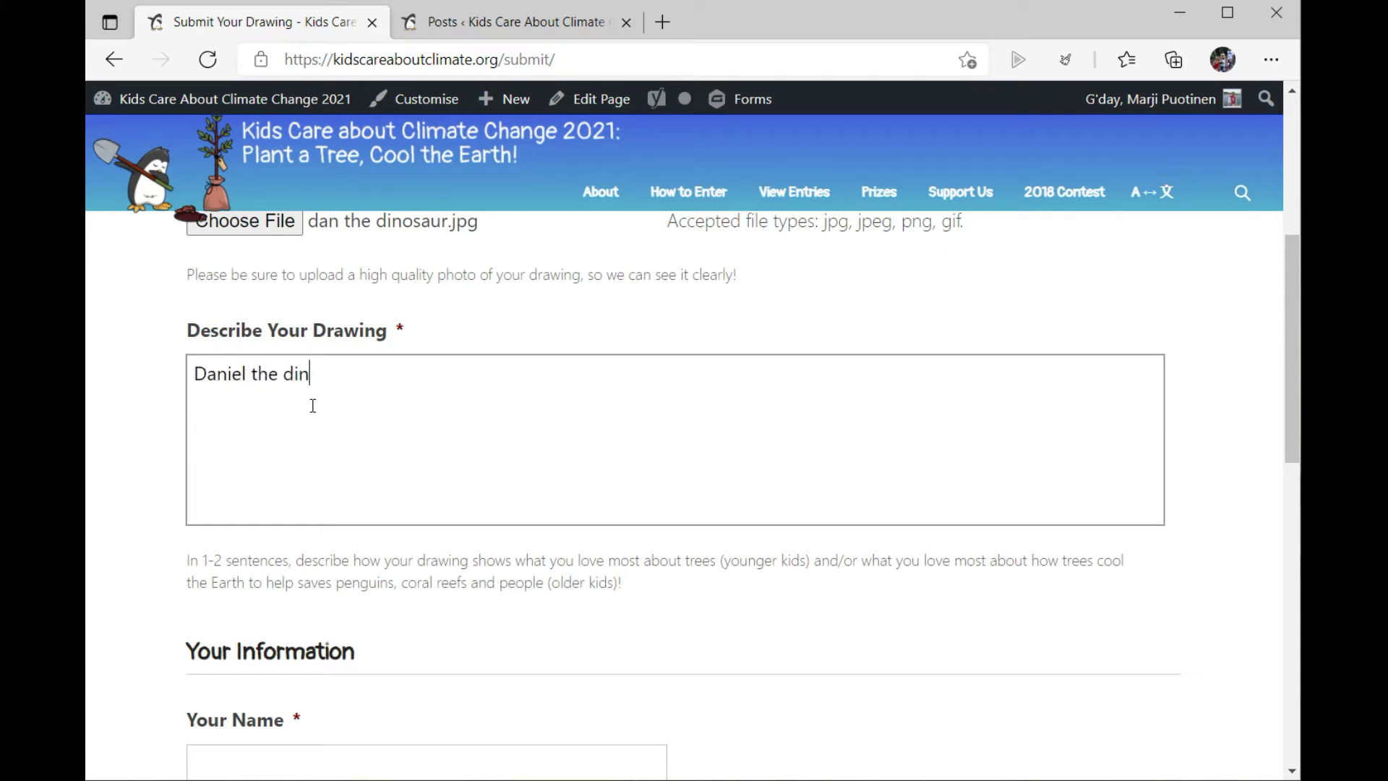
{"action": "type", "text": "osaur has traveled for"}
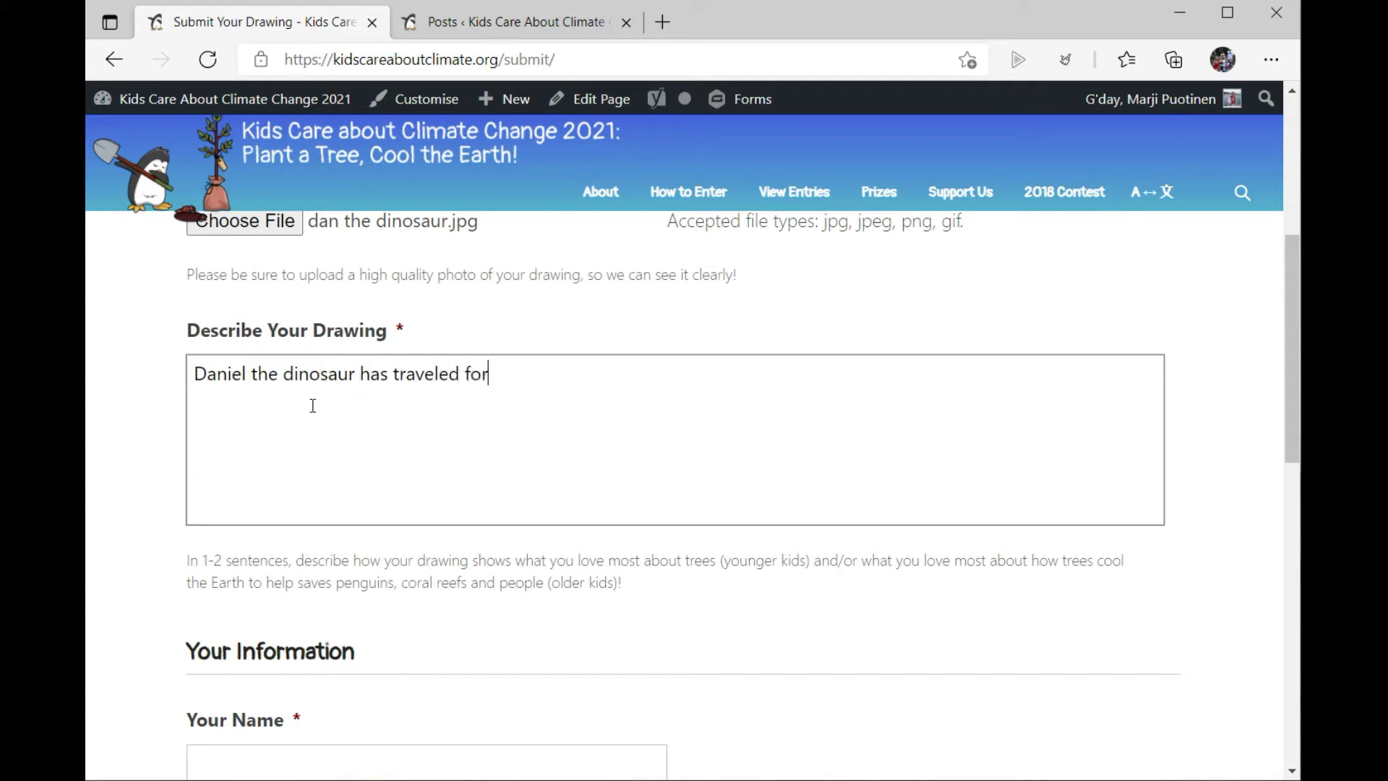
{"action": "type", "text": "ward in time in"}
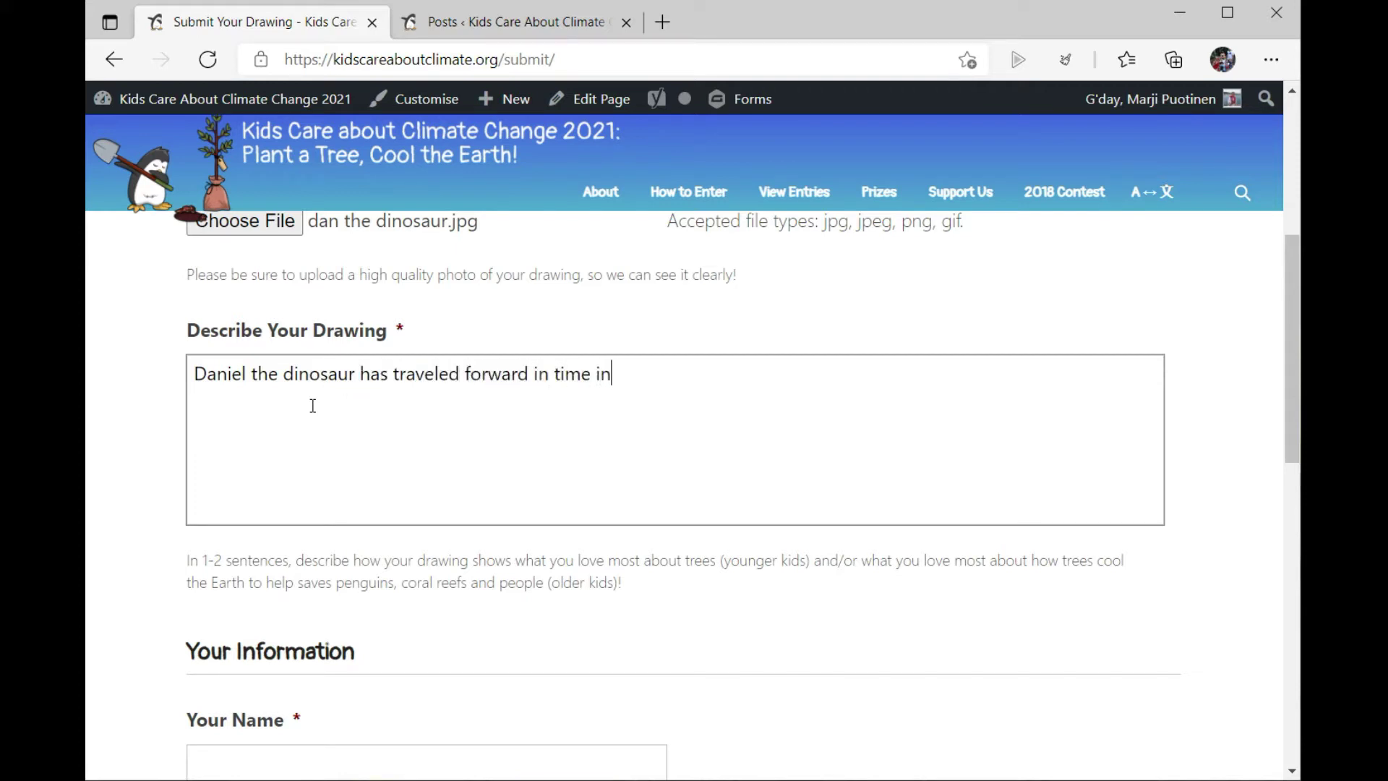
{"action": "type", "text": " a time machine t"}
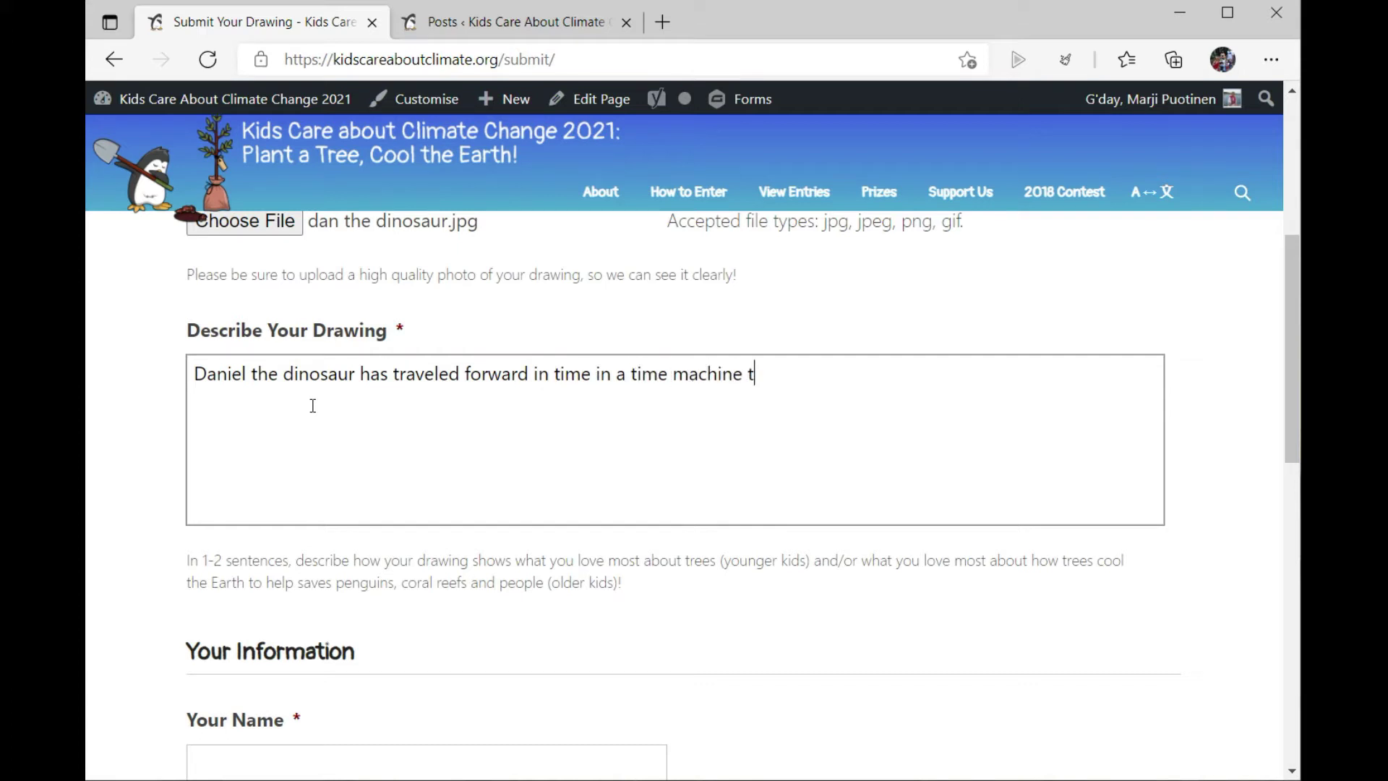
{"action": "type", "text": "o warn pengui"}
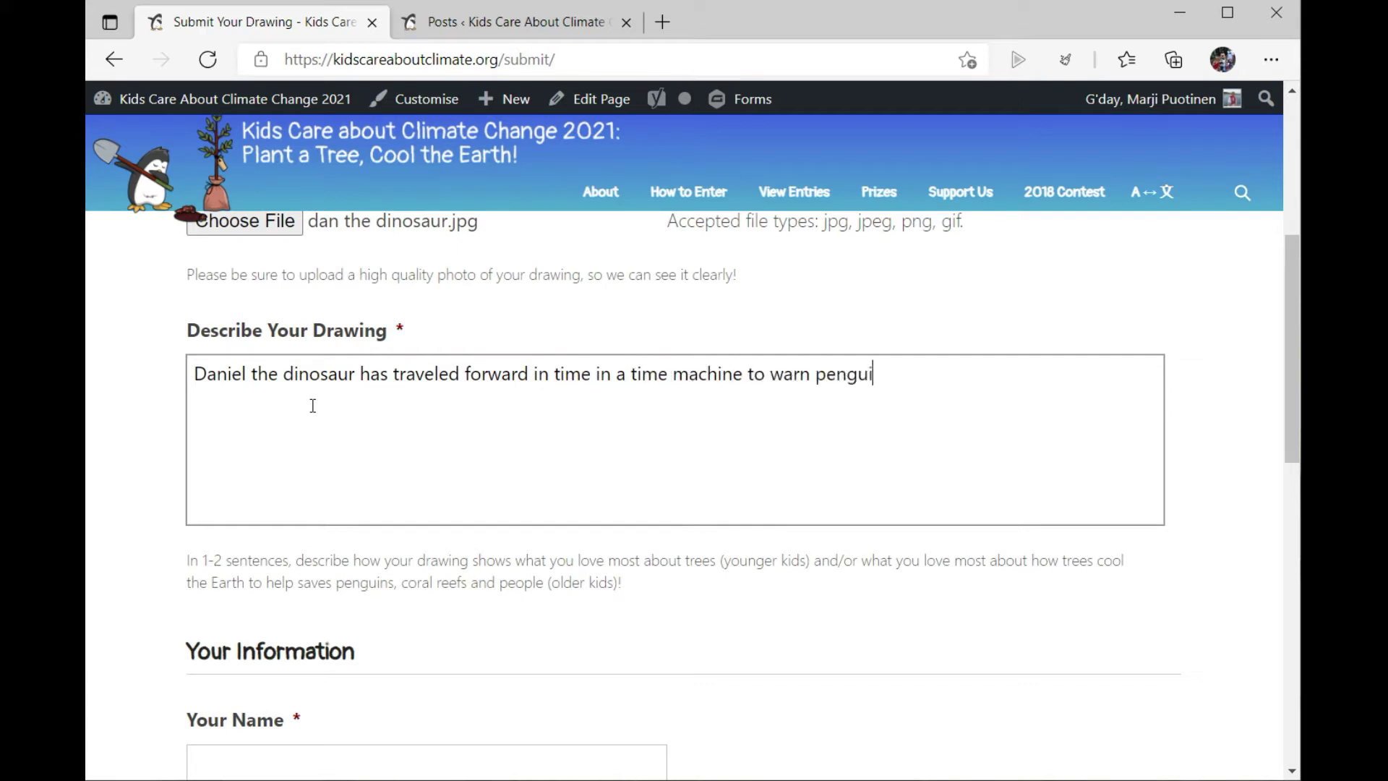
{"action": "type", "text": "ns, coral reefs, nd"}
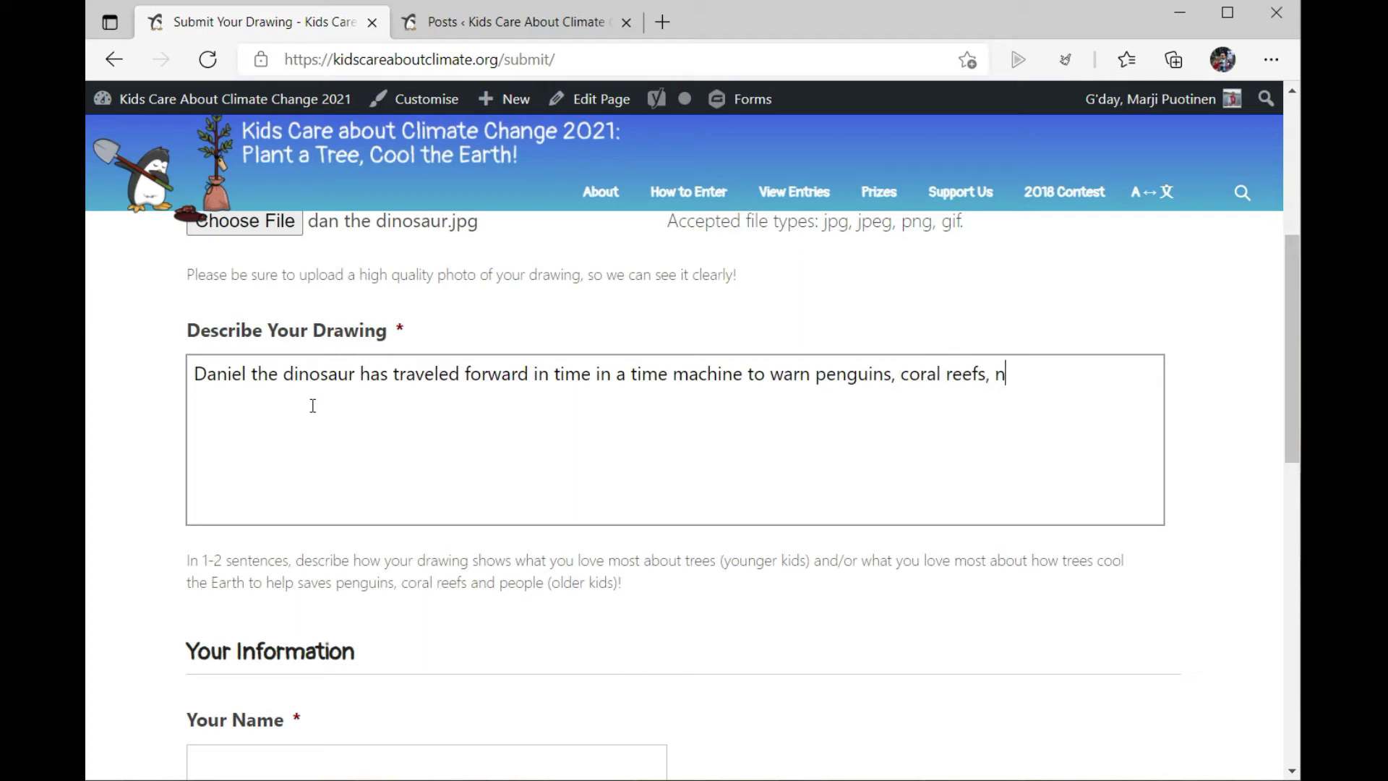
{"action": "key", "text": "BackSpace"}
{"action": "key", "text": "BackSpace"}
{"action": "key", "text": "BackSpace"}
{"action": "type", "text": "and people "}
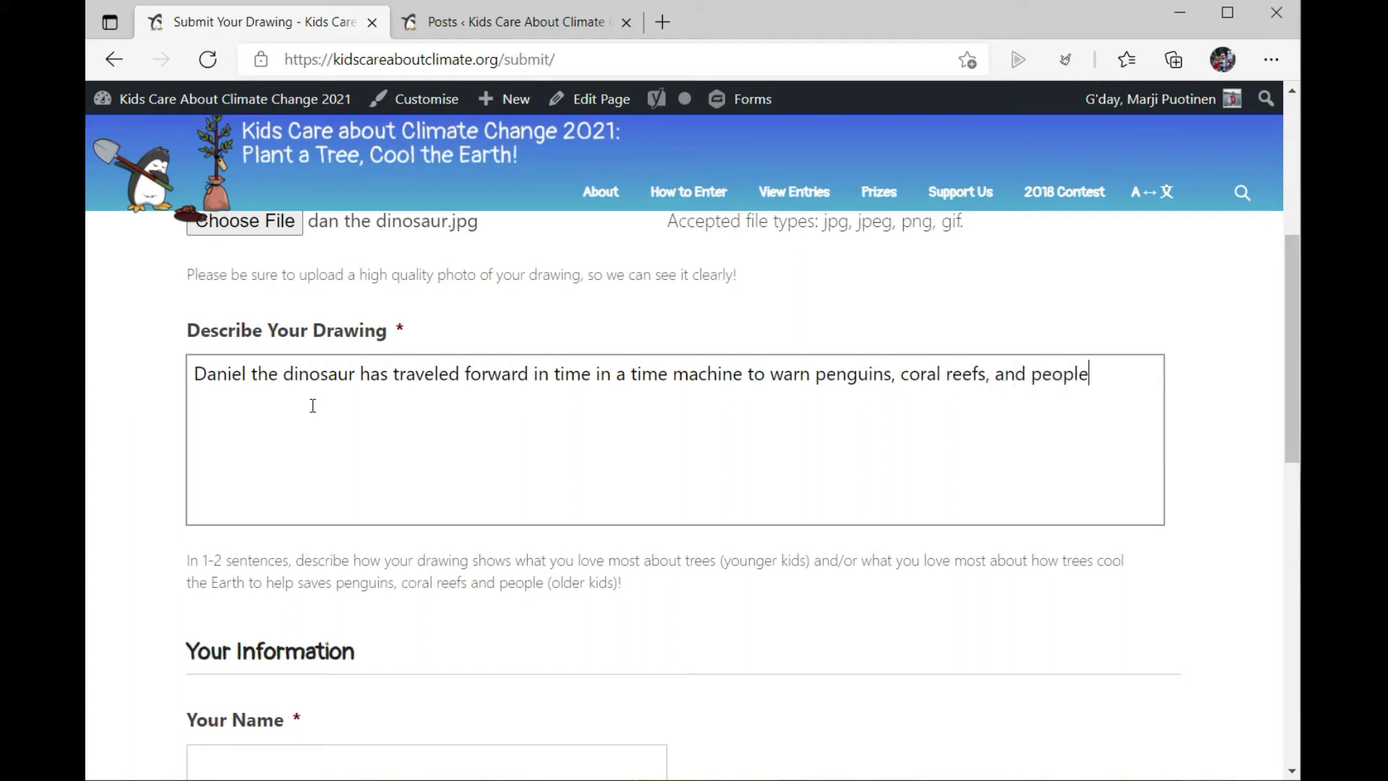
{"action": "type", "text": "that we need t"}
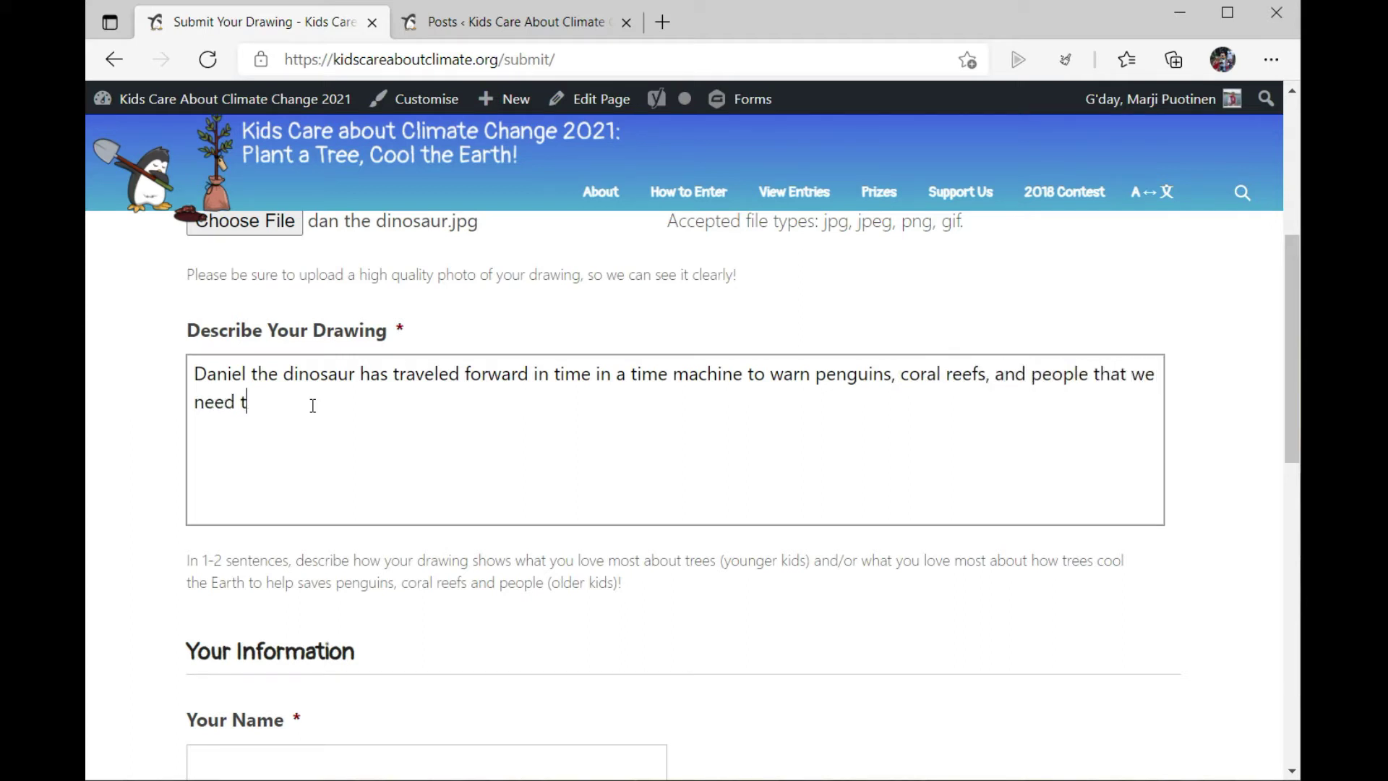
{"action": "type", "text": "o cool the Earth so"}
{"action": "type", "text": " that none"}
{"action": "key", "text": "BackSpace"}
{"action": "key", "text": "BackSpace"}
{"action": "type", "text": "body goes ex"}
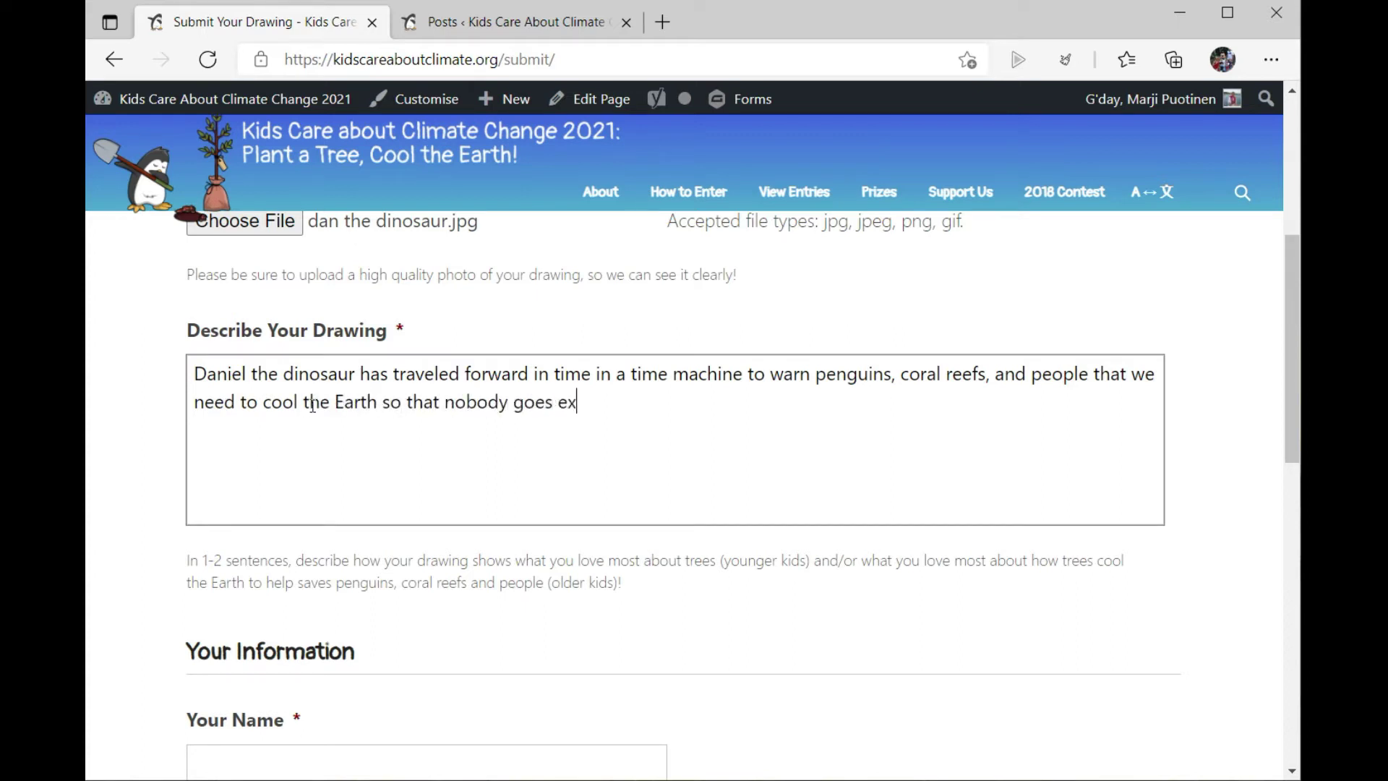
{"action": "type", "text": "tinct1"}
{"action": "key", "text": "BackSpace"}
{"action": "type", "text": "!  We can all help "}
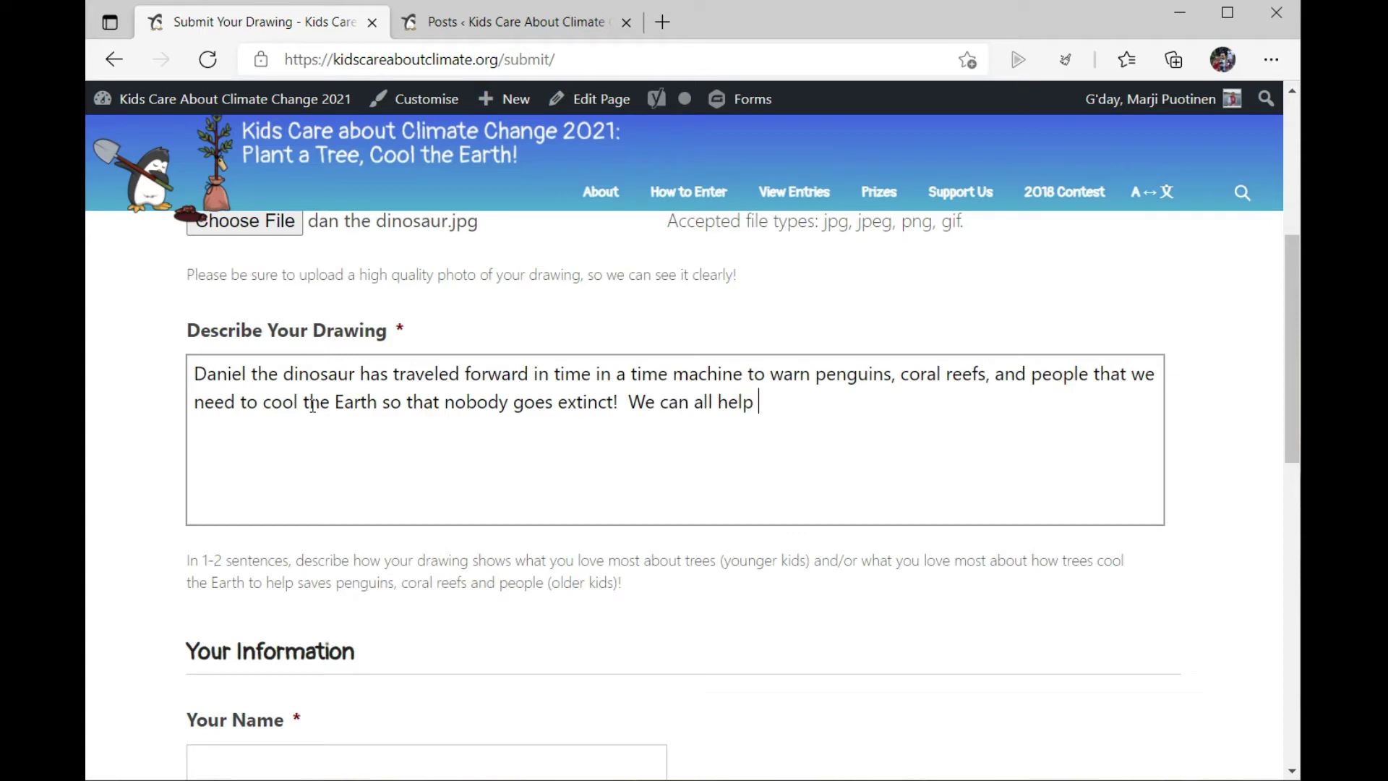
{"action": "type", "text": "by planting a t"}
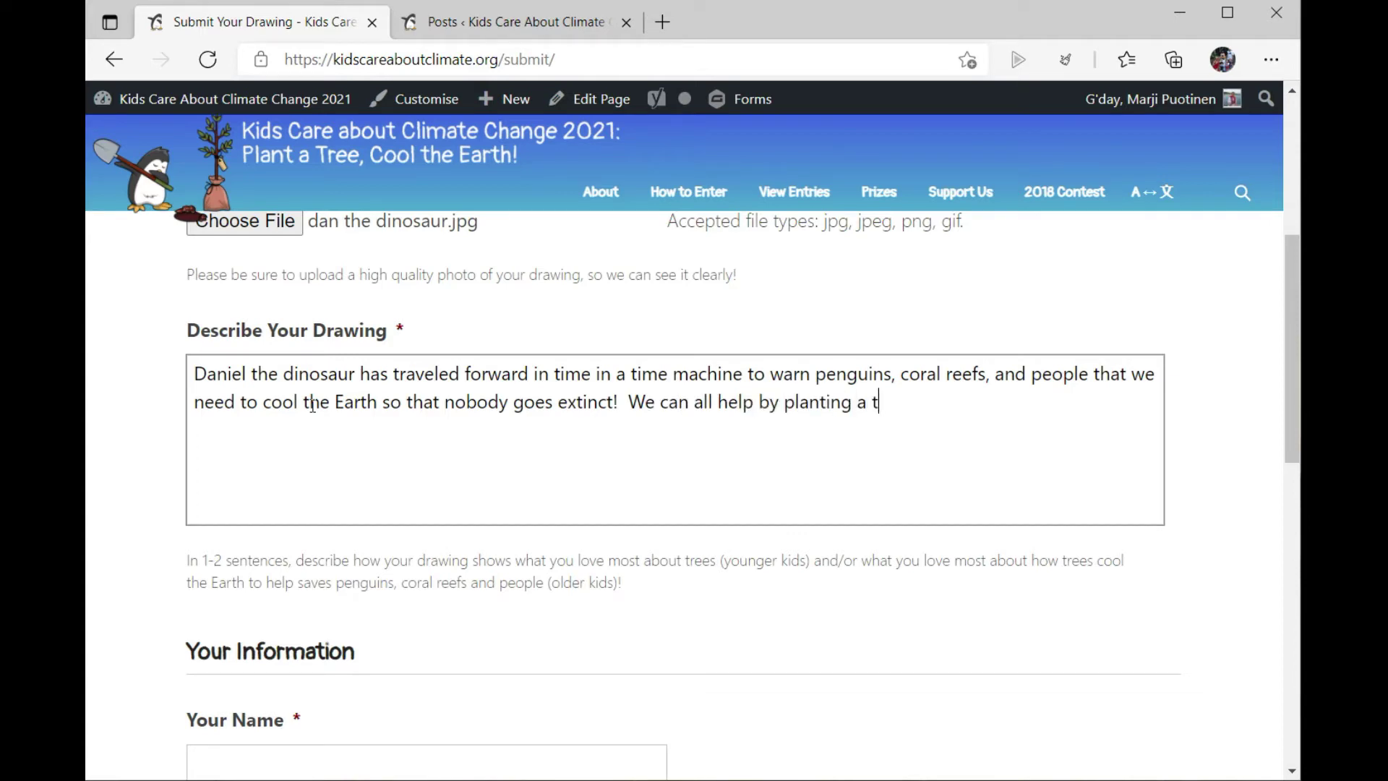
{"action": "type", "text": "ree!"}
Step: Enter the entrant's name, e-mail address, and school Beaumaris Primary School
{"action": "scroll", "coordinate": [333, 371], "scroll_direction": "down", "scroll_amount": 4}
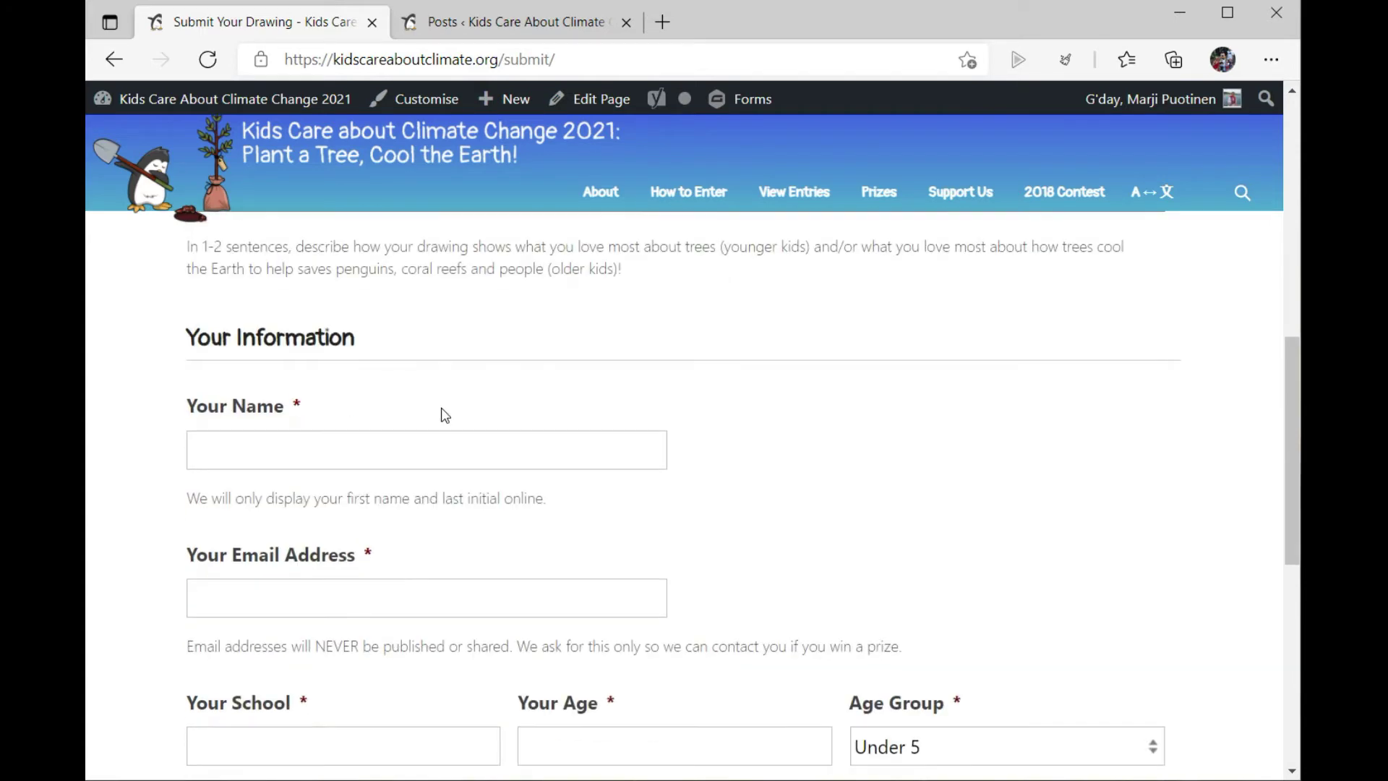
{"action": "left_click", "coordinate": [367, 463]}
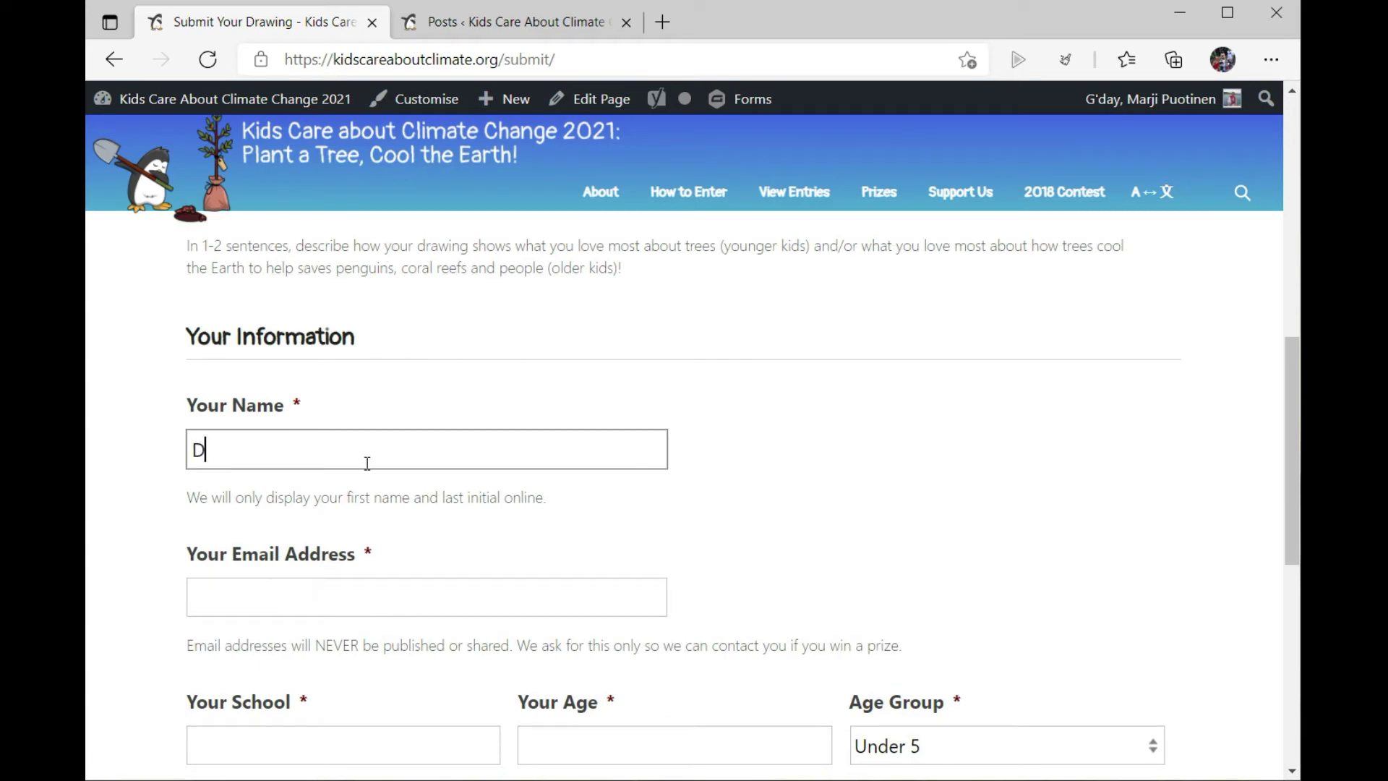
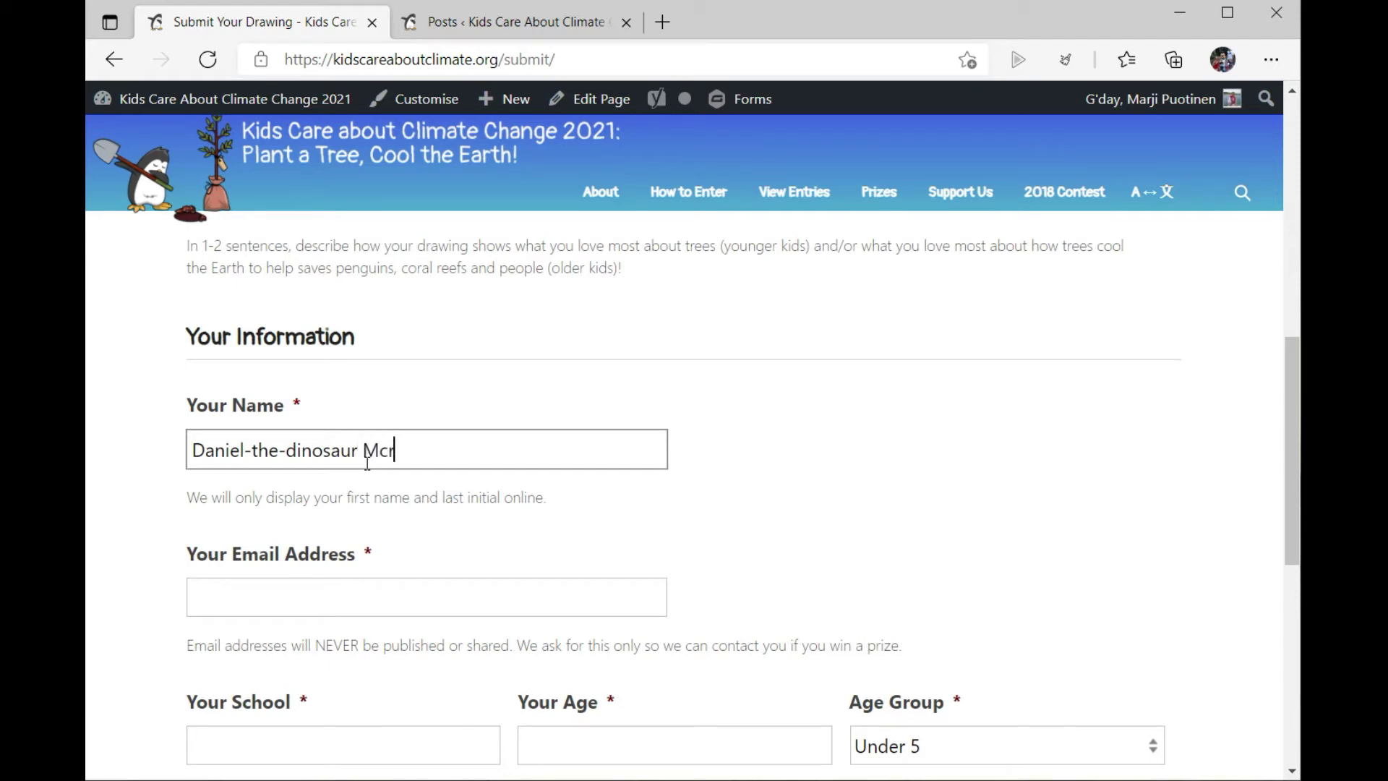
{"action": "left_click", "coordinate": [442, 602]}
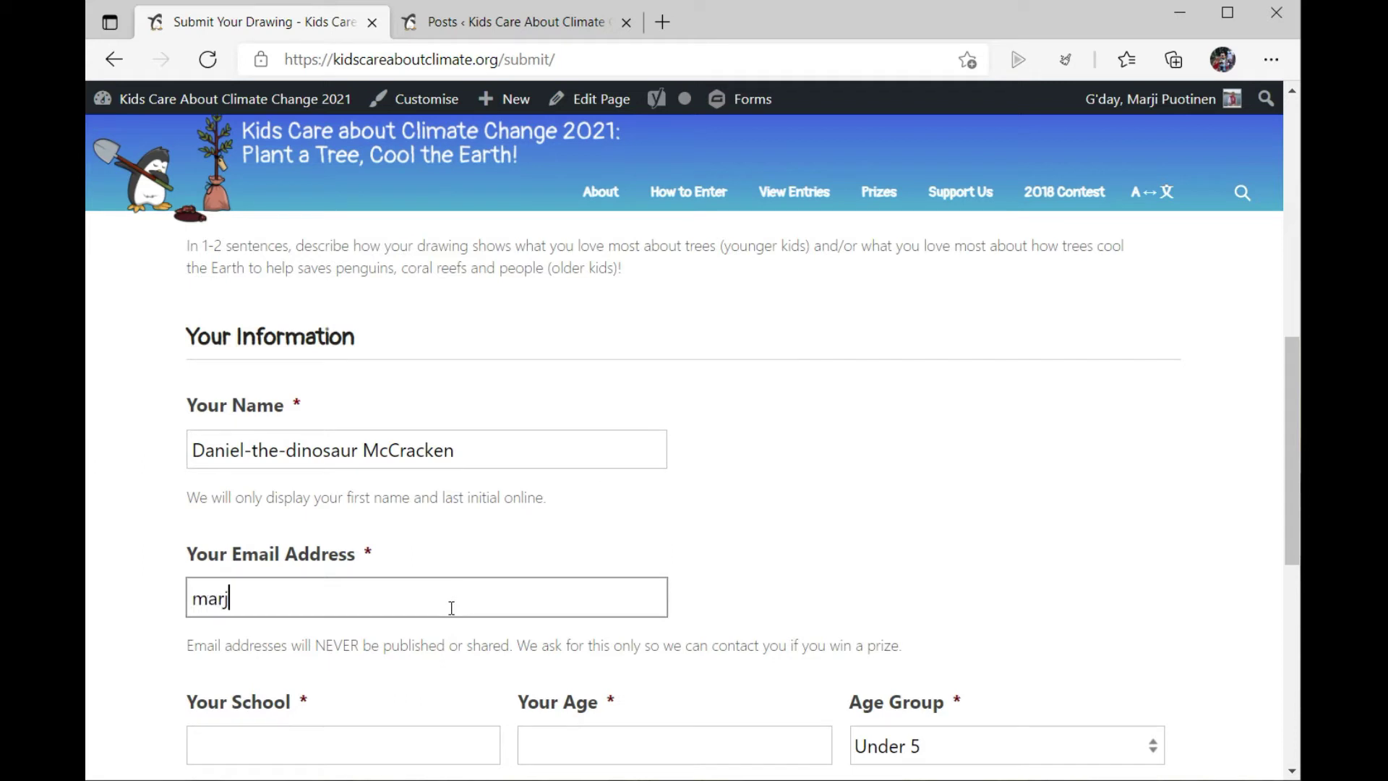
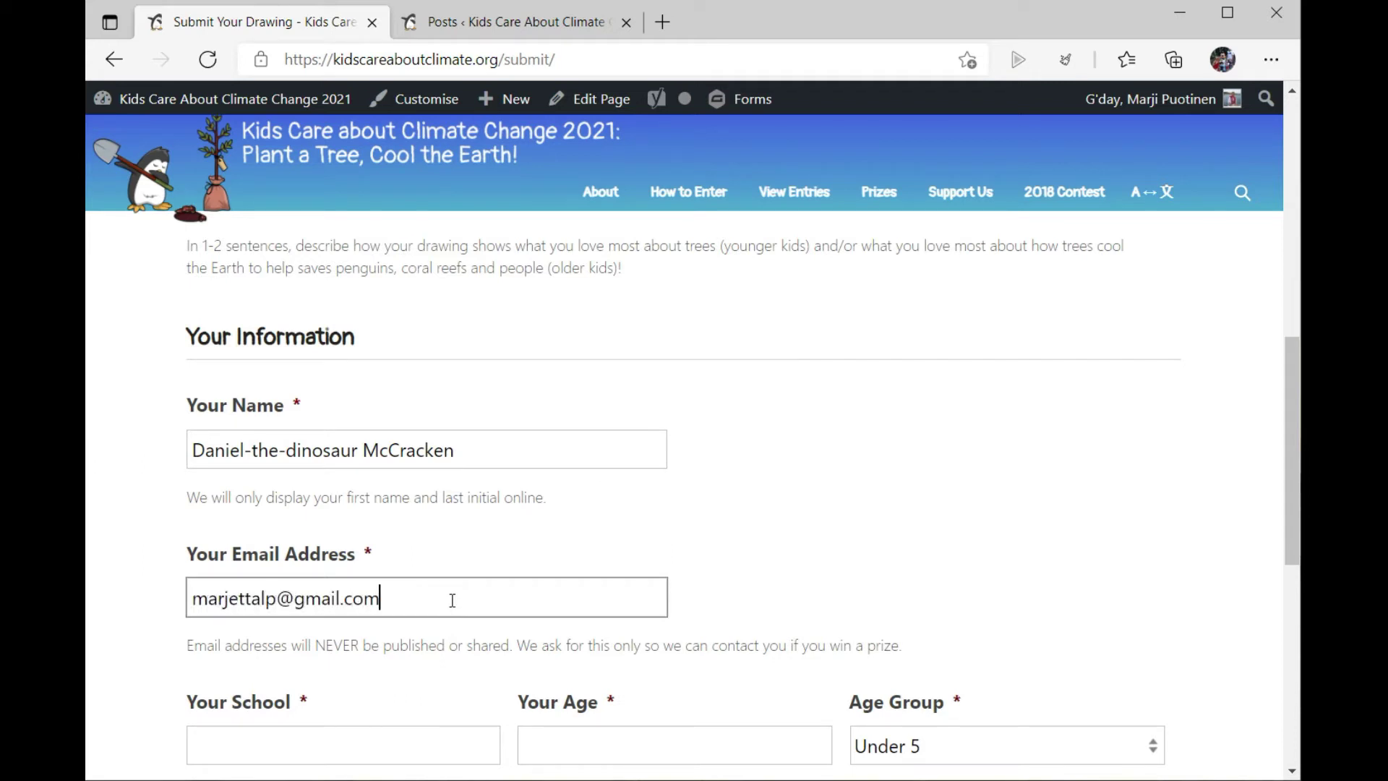
{"action": "scroll", "coordinate": [452, 601], "scroll_direction": "down", "scroll_amount": 3}
{"action": "left_click", "coordinate": [424, 546]}
{"action": "type", "text": "Beau"}
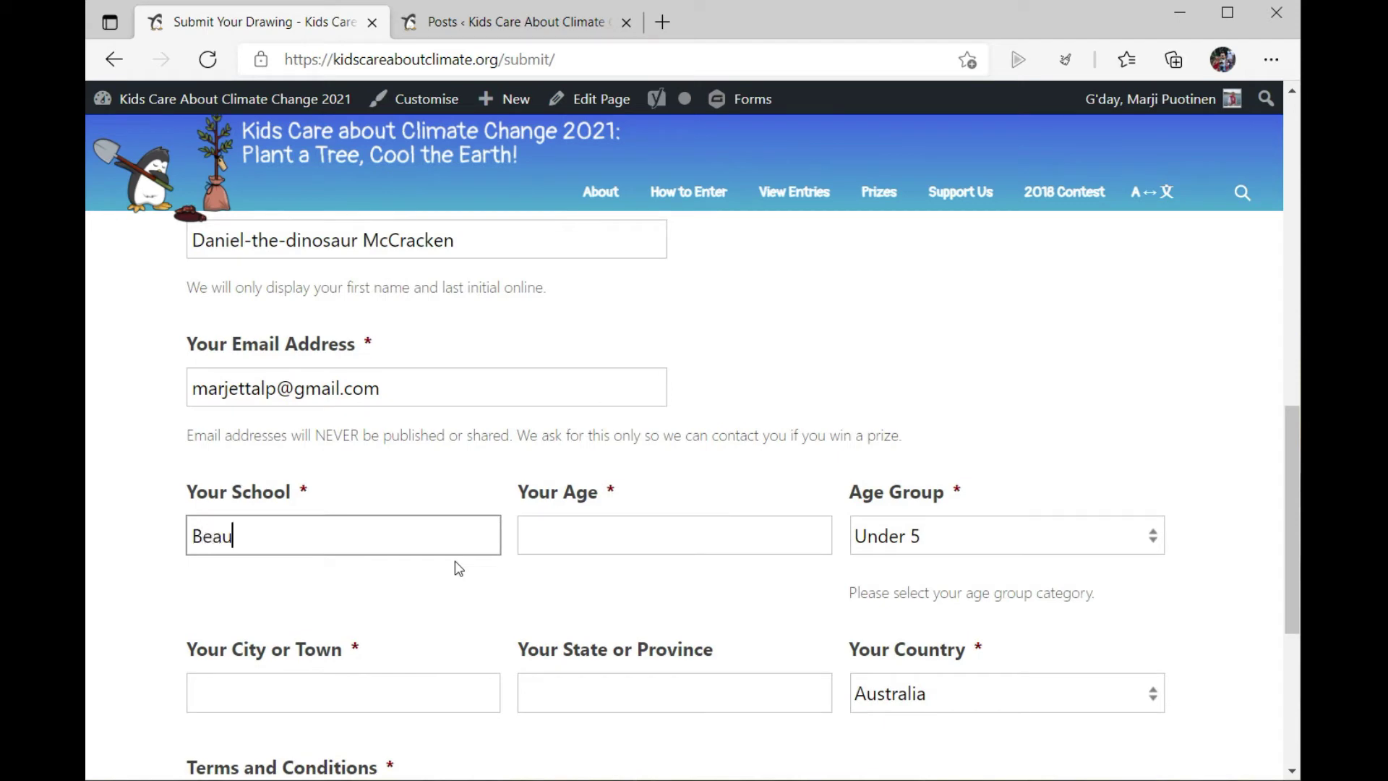
{"action": "type", "text": "maris Pr"}
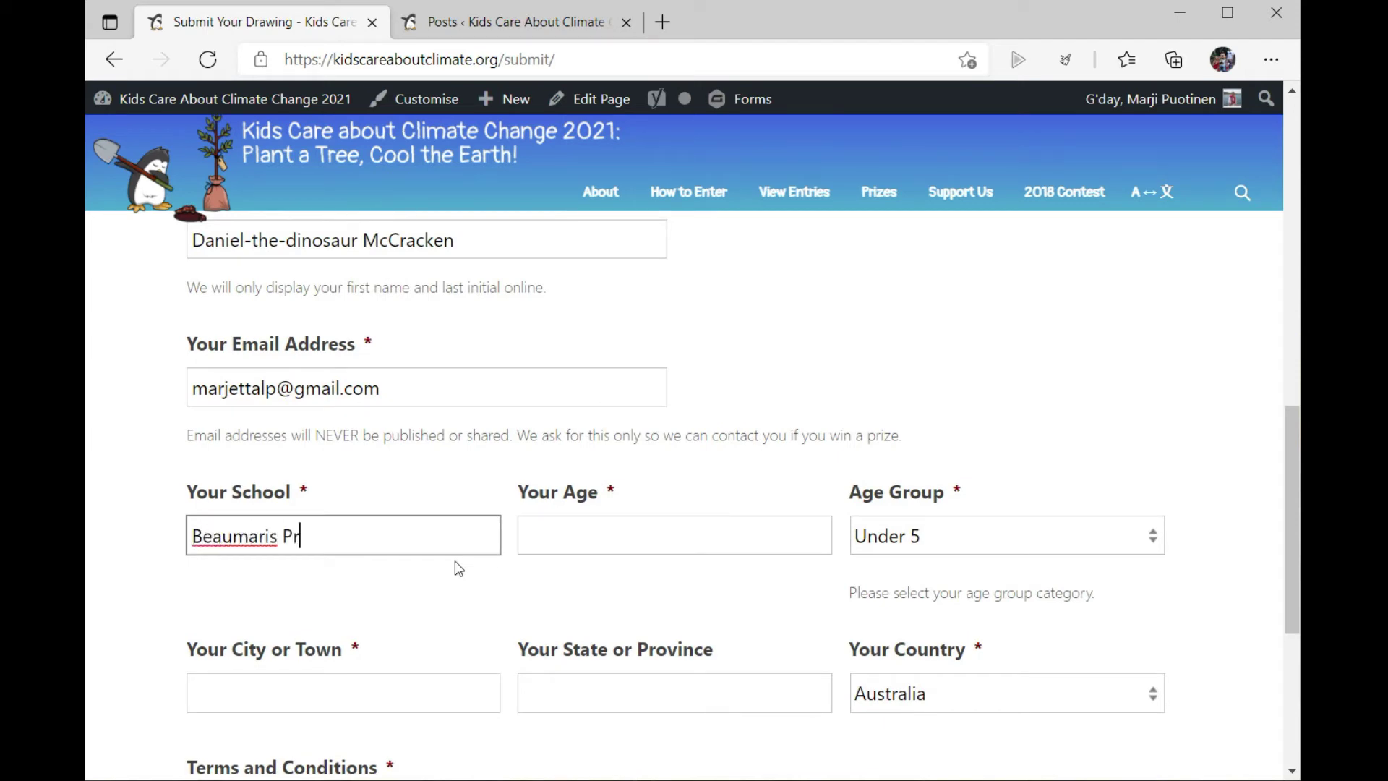
{"action": "type", "text": "imary School"}
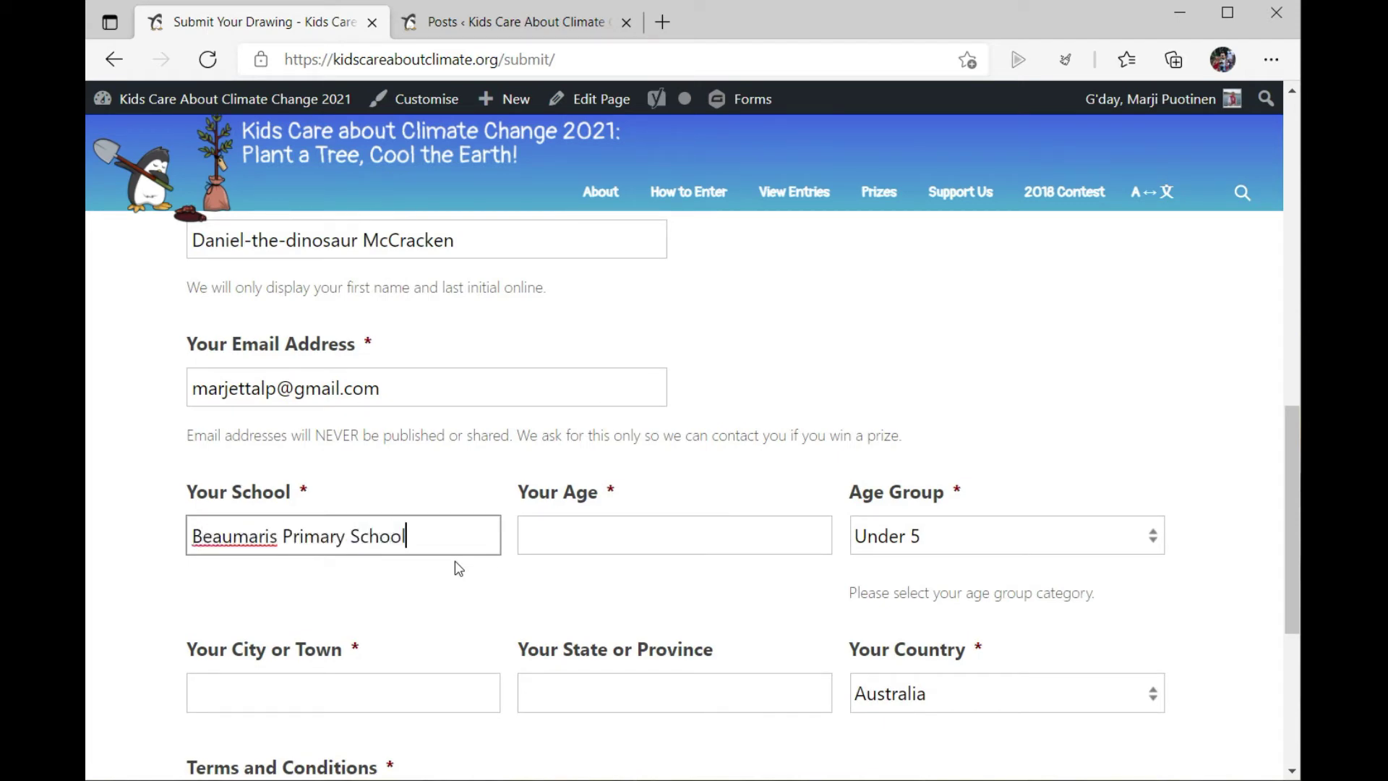
Step: Set the age to 9 and the age group to Age 8-10
{"action": "left_click", "coordinate": [723, 538]}
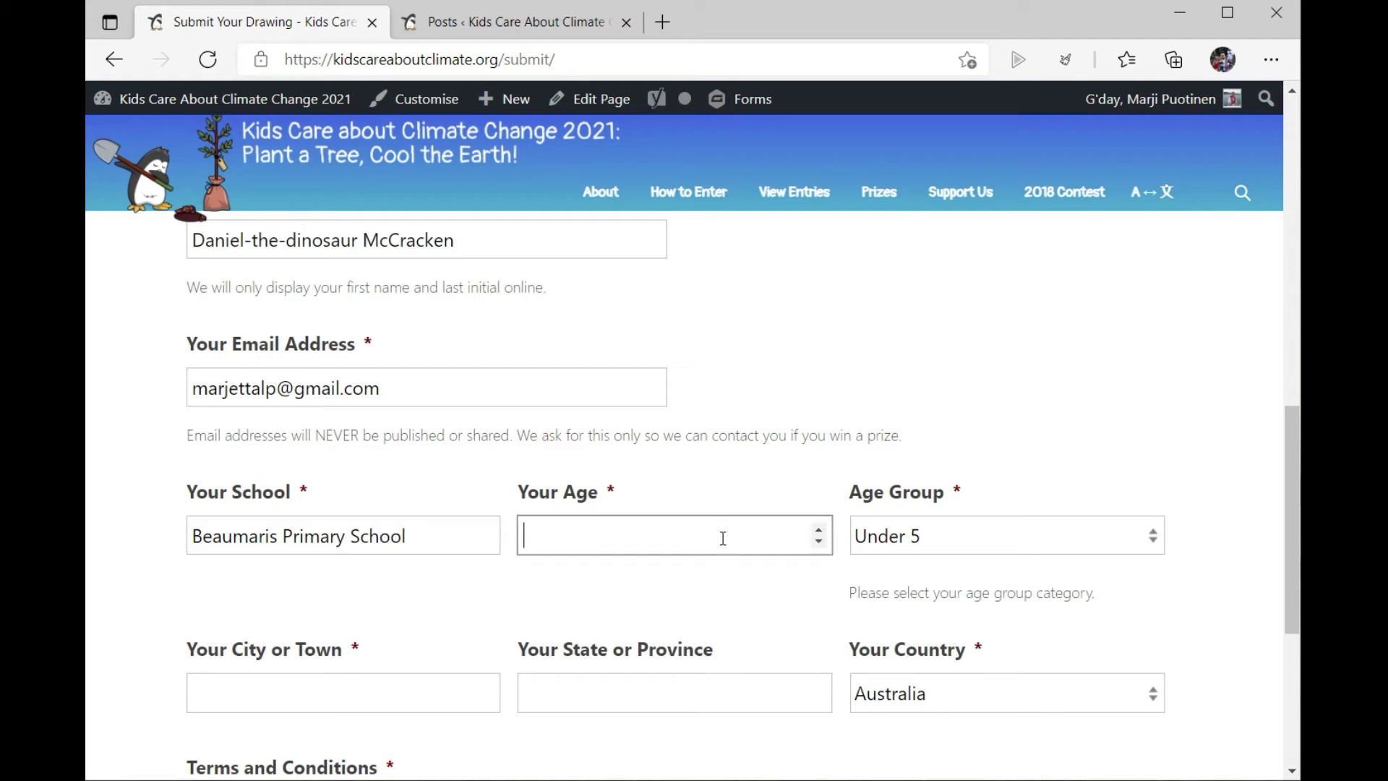
{"action": "type", "text": "10000000000"}
{"action": "key", "text": "BackSpace"}
{"action": "key", "text": "BackSpace"}
{"action": "key", "text": "BackSpace"}
{"action": "key", "text": "BackSpace"}
{"action": "key", "text": "BackSpace"}
{"action": "key", "text": "BackSpace"}
{"action": "key", "text": "BackSpace"}
{"action": "key", "text": "BackSpace"}
{"action": "key", "text": "BackSpace"}
{"action": "key", "text": "BackSpace"}
{"action": "key", "text": "BackSpace"}
{"action": "type", "text": "9"}
{"action": "left_click", "coordinate": [998, 539]}
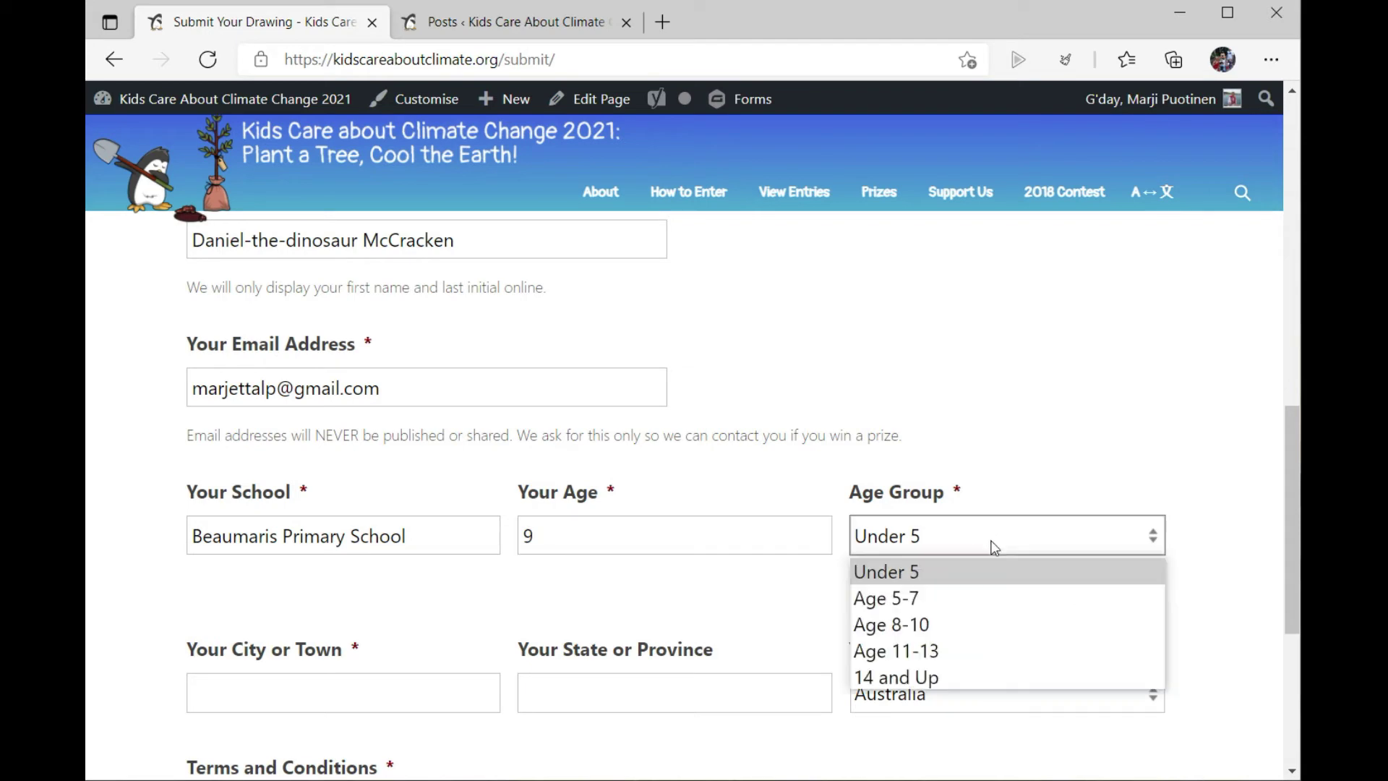
{"action": "left_click", "coordinate": [972, 624]}
{"action": "scroll", "coordinate": [805, 511], "scroll_direction": "down", "scroll_amount": 3}
Step: Enter Jurassic Park as the town and Western Australia as the state, then accept the terms
{"action": "left_click", "coordinate": [427, 487]}
{"action": "type", "text": "Jurras"}
{"action": "key", "text": "BackSpace"}
{"action": "key", "text": "BackSpace"}
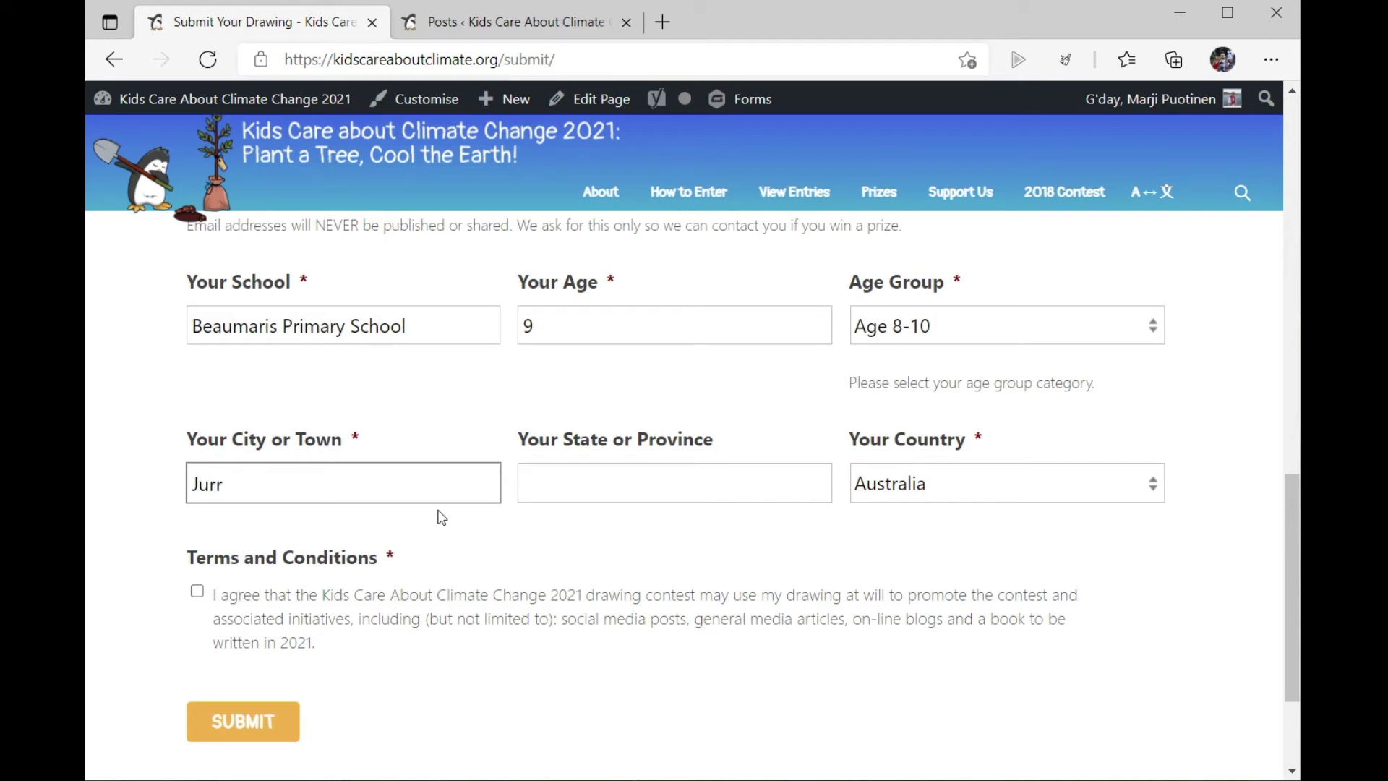
{"action": "type", "text": "assic Park"}
{"action": "key", "text": "Tab"}
{"action": "type", "text": "Western "}
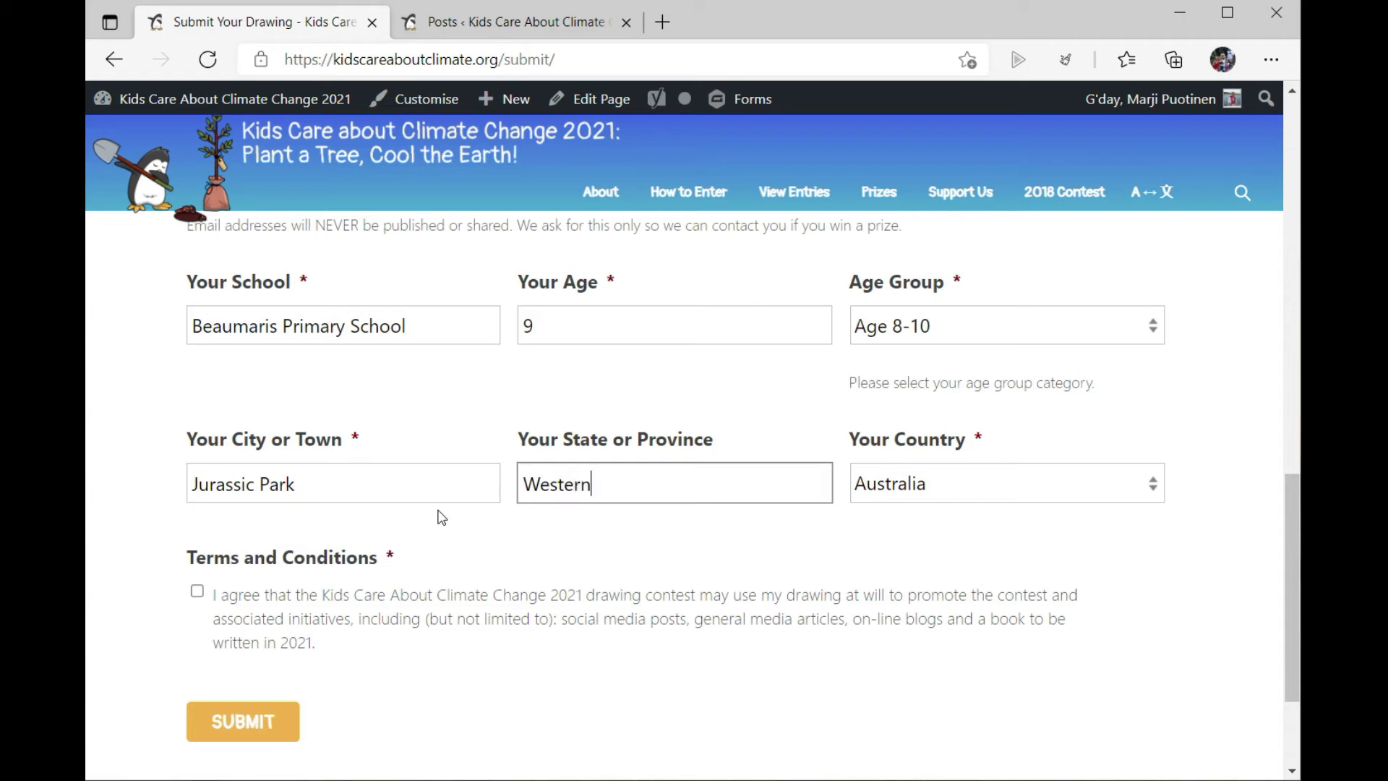
{"action": "type", "text": "Australia"}
{"action": "left_click", "coordinate": [198, 592]}
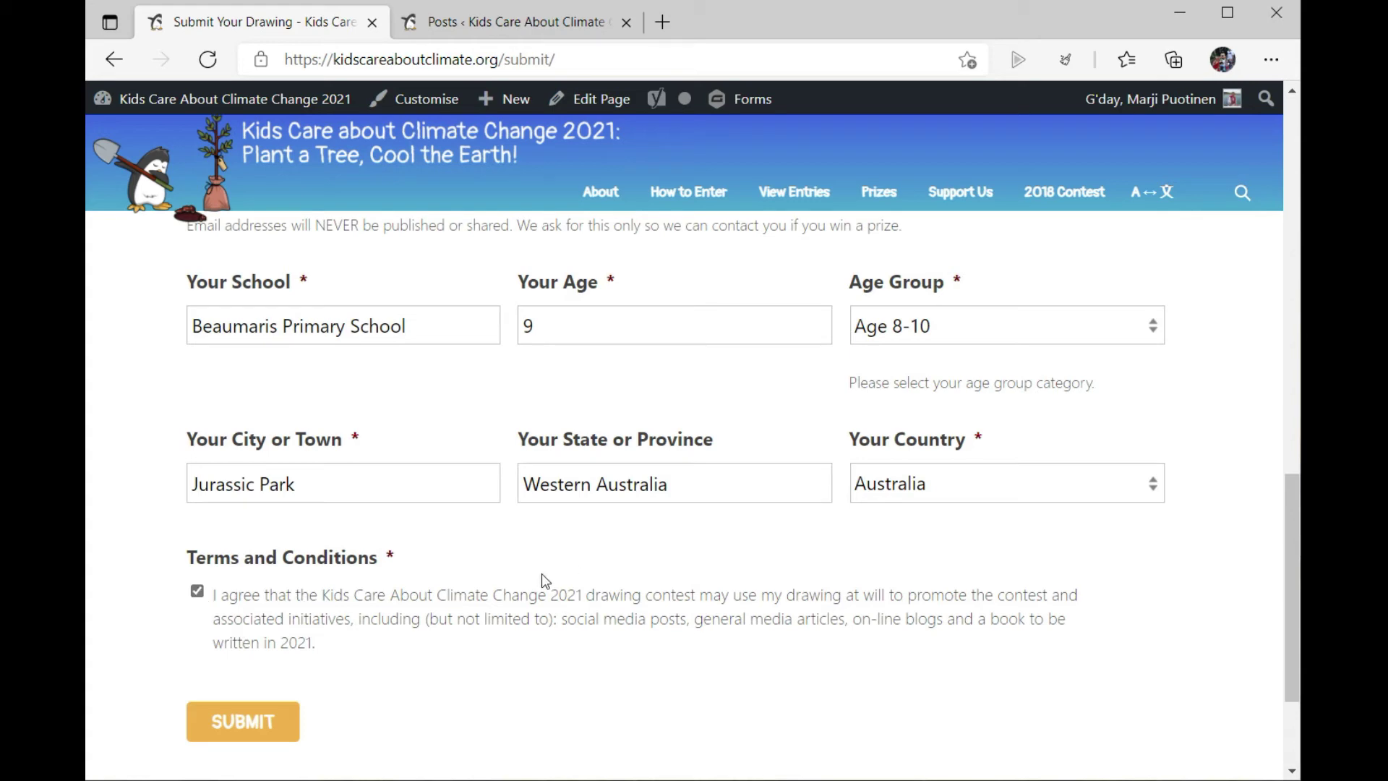
Step: Submit the completed drawing entry to reach the thank-you page
{"action": "left_click", "coordinate": [272, 730]}
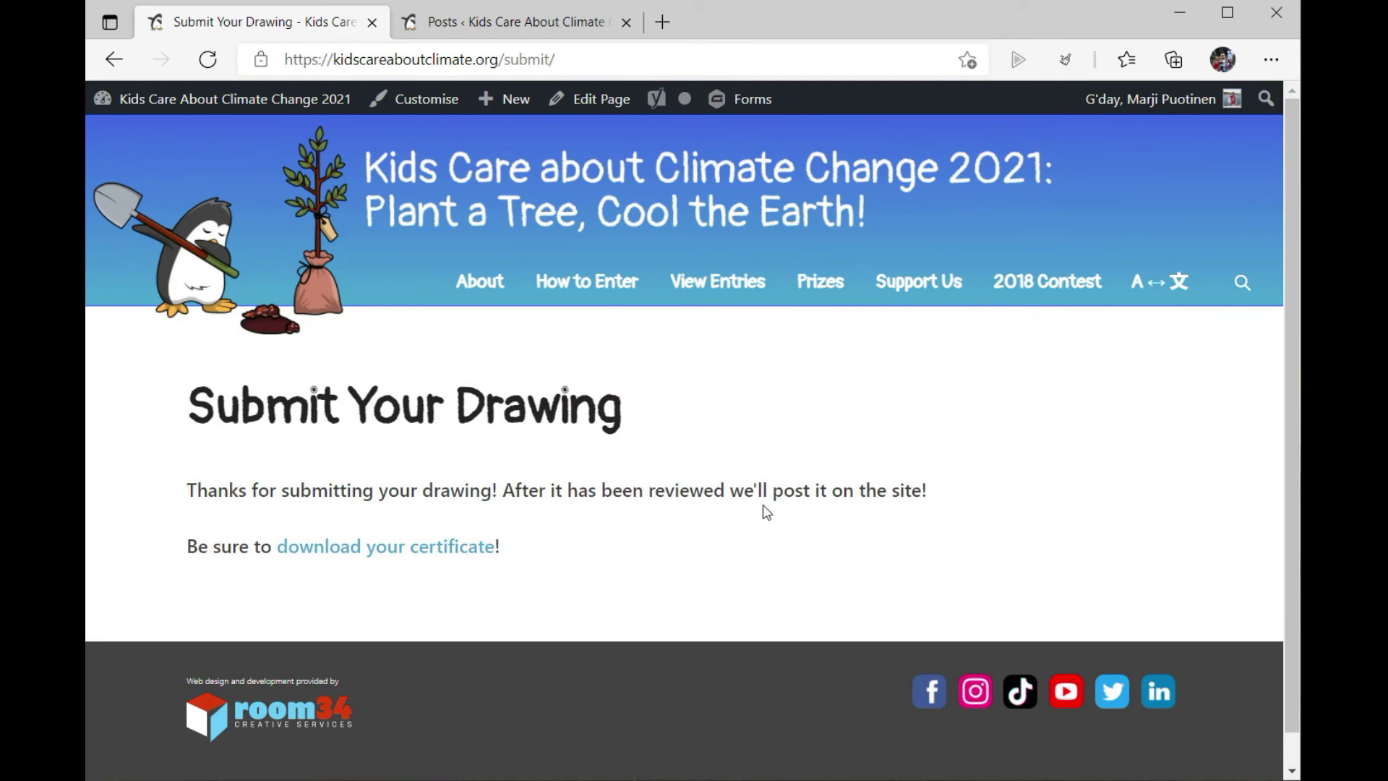
Step: Download the certificate PDF, view it in Edge, then close its tab
{"action": "left_click", "coordinate": [339, 557]}
{"action": "left_click", "coordinate": [817, 154]}
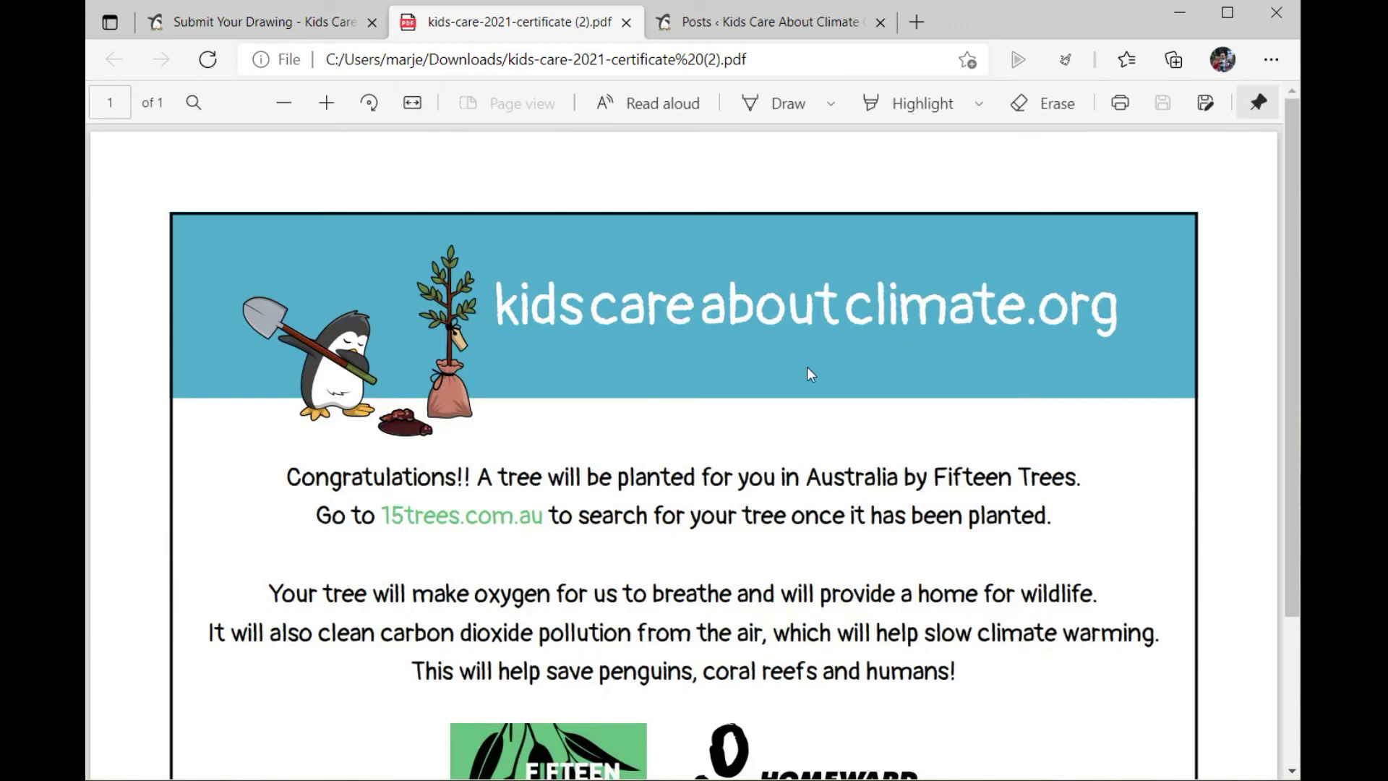
{"action": "scroll", "coordinate": [803, 303], "scroll_direction": "down", "scroll_amount": 3}
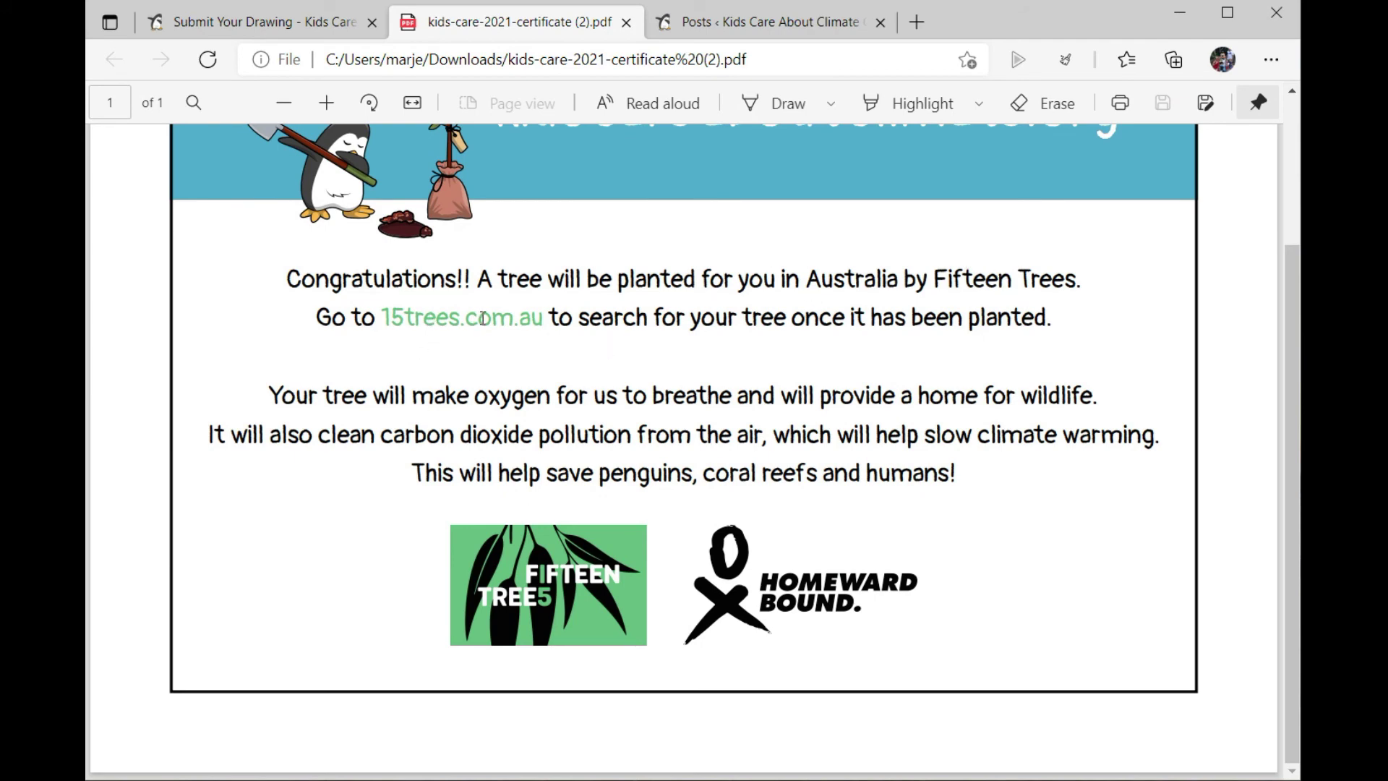
{"action": "key", "text": "ctrl+w"}
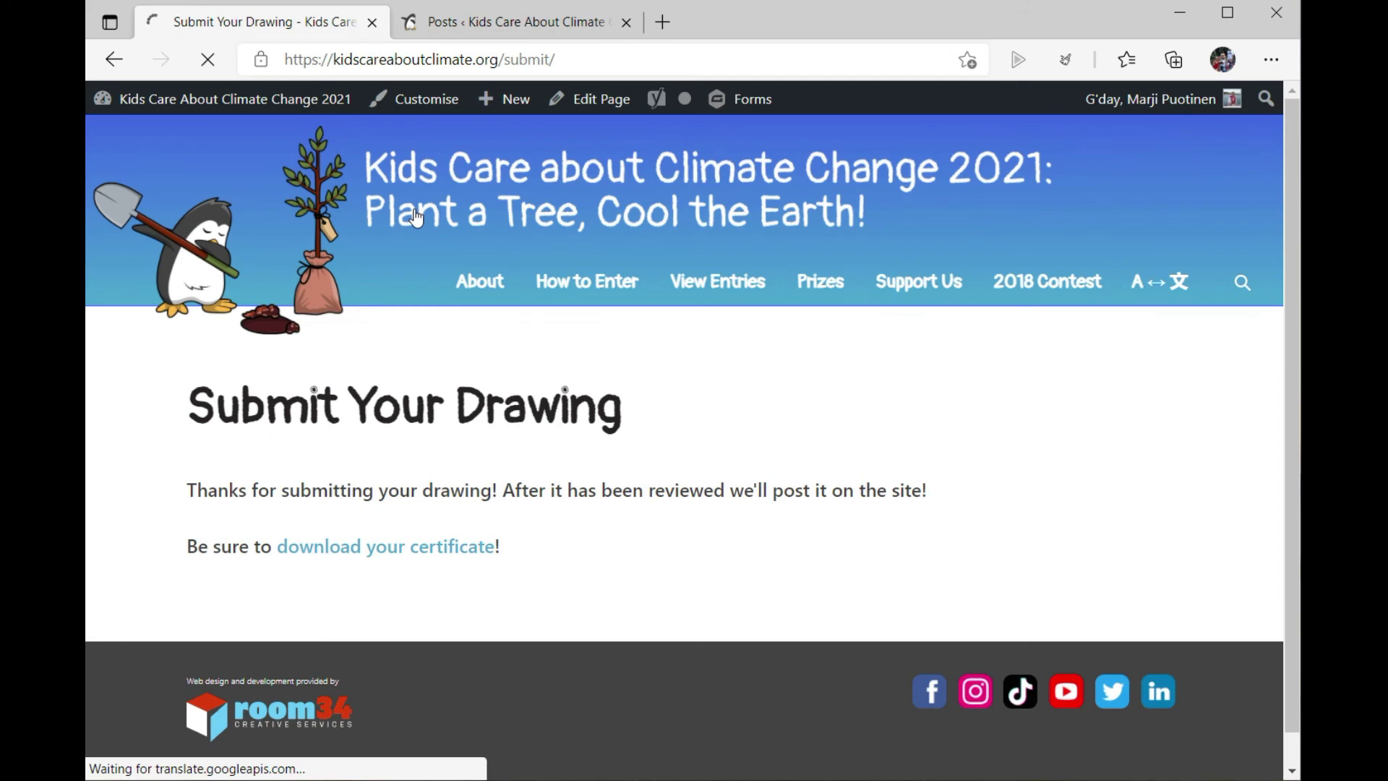
Step: Go home, open View All Entries, and open the first 2021 entry, "Don't go exstingct"
{"action": "left_click", "coordinate": [416, 217]}
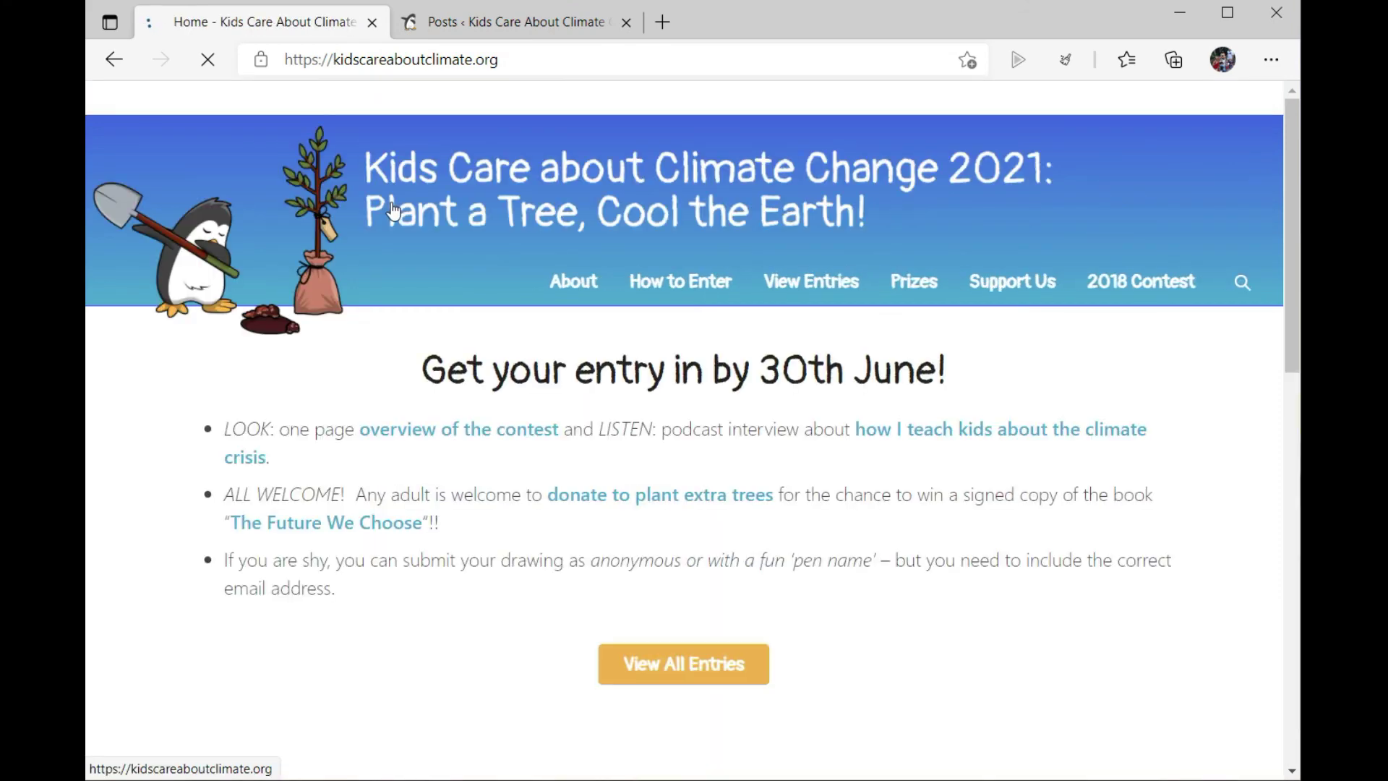
{"action": "left_click", "coordinate": [707, 680]}
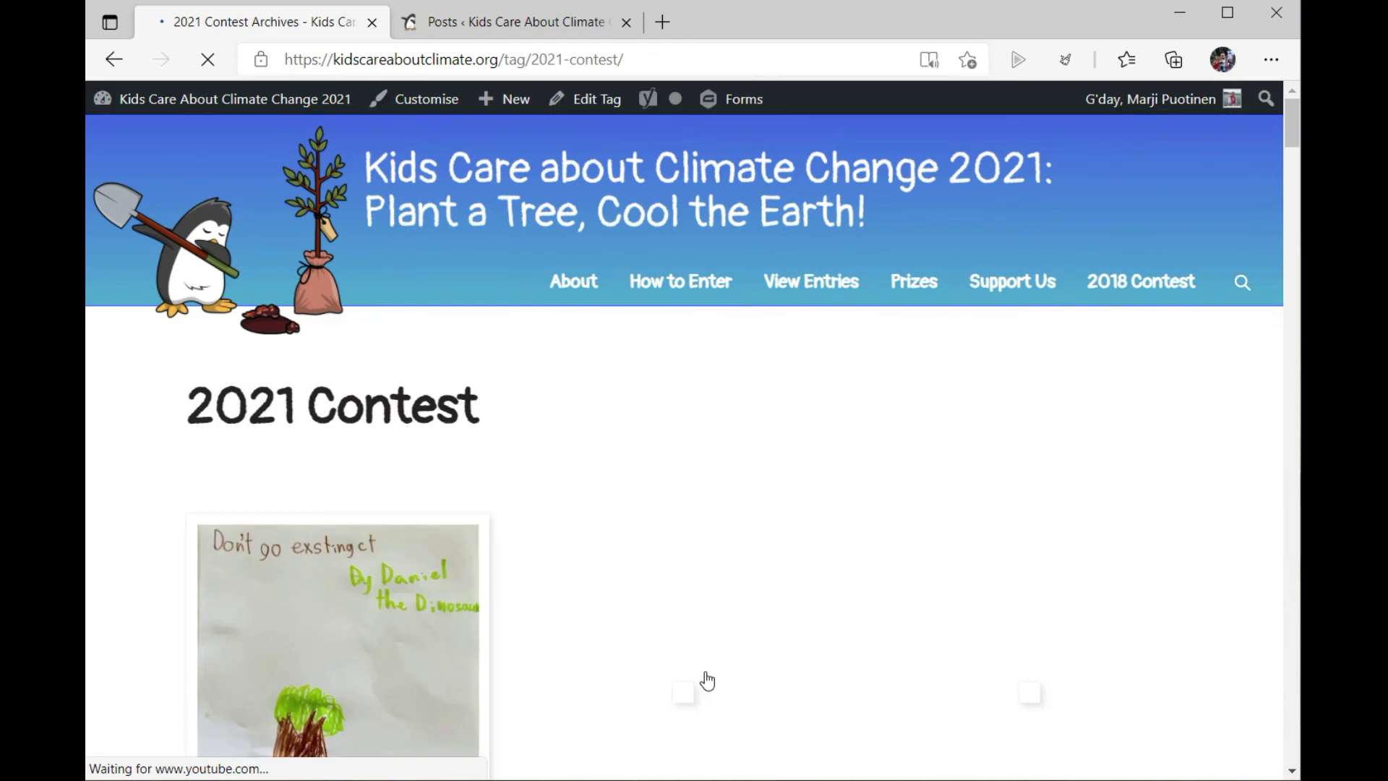
{"action": "left_click", "coordinate": [326, 598]}
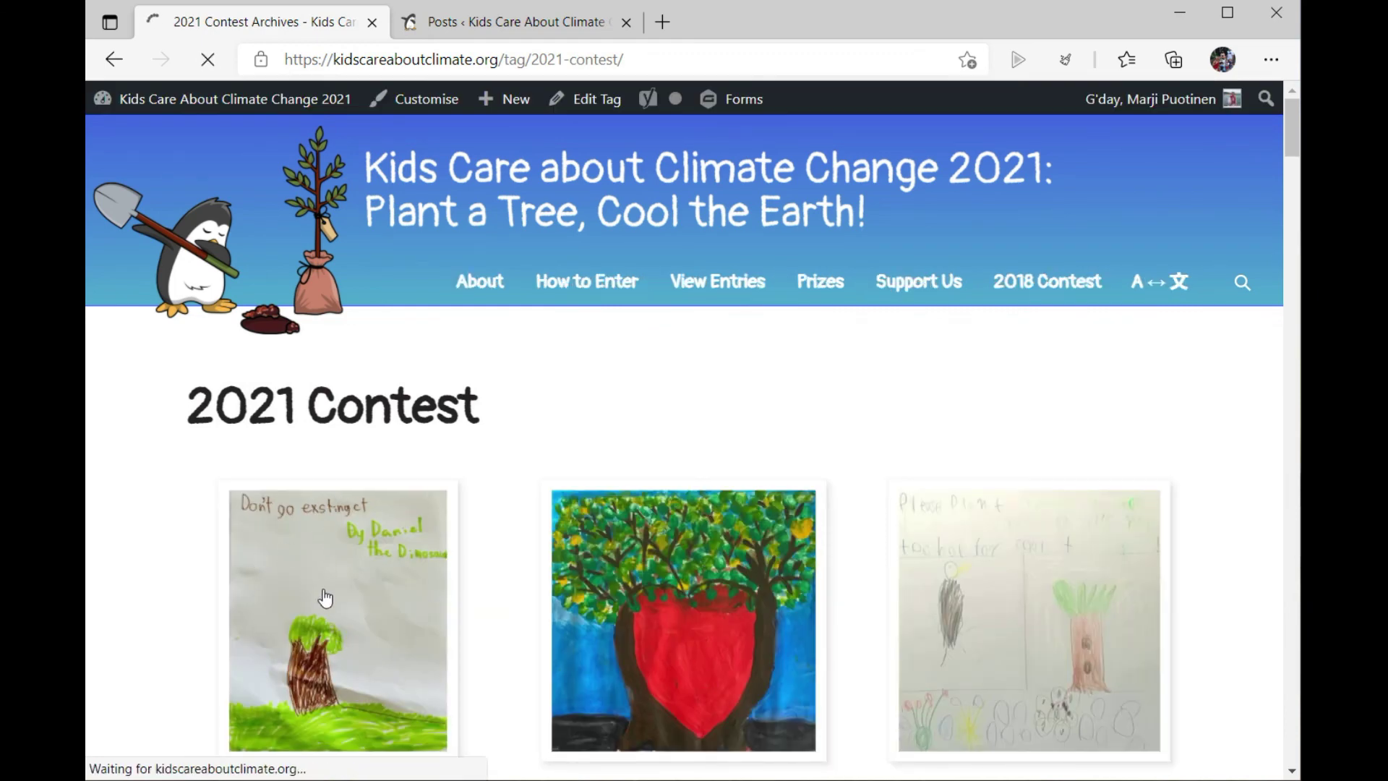